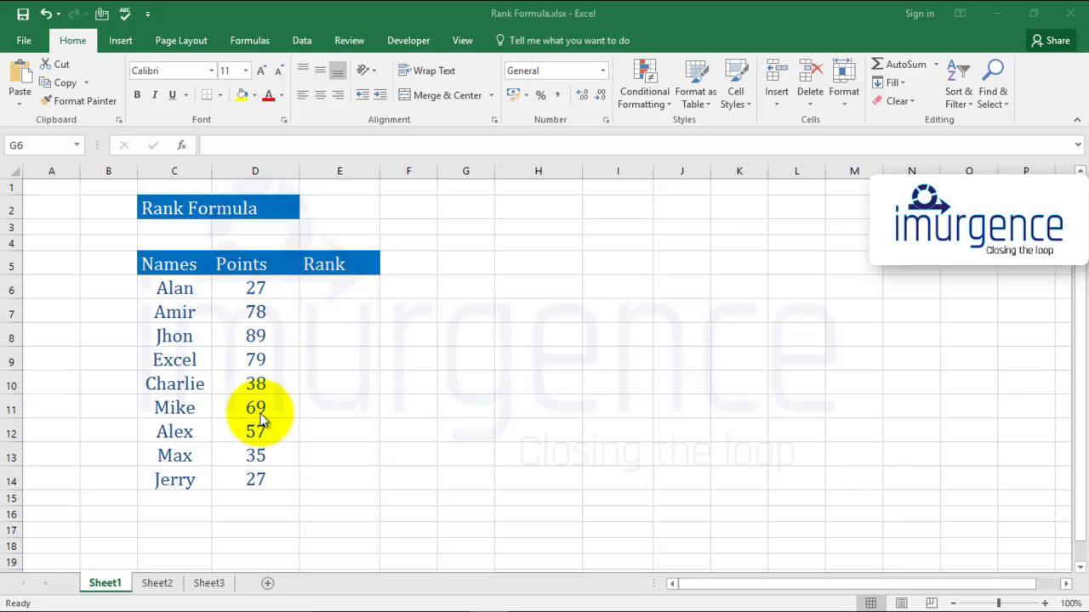
Review the entries in the Names and Points columns of the Rank Formula table
left_click(325, 284)
key("Left")
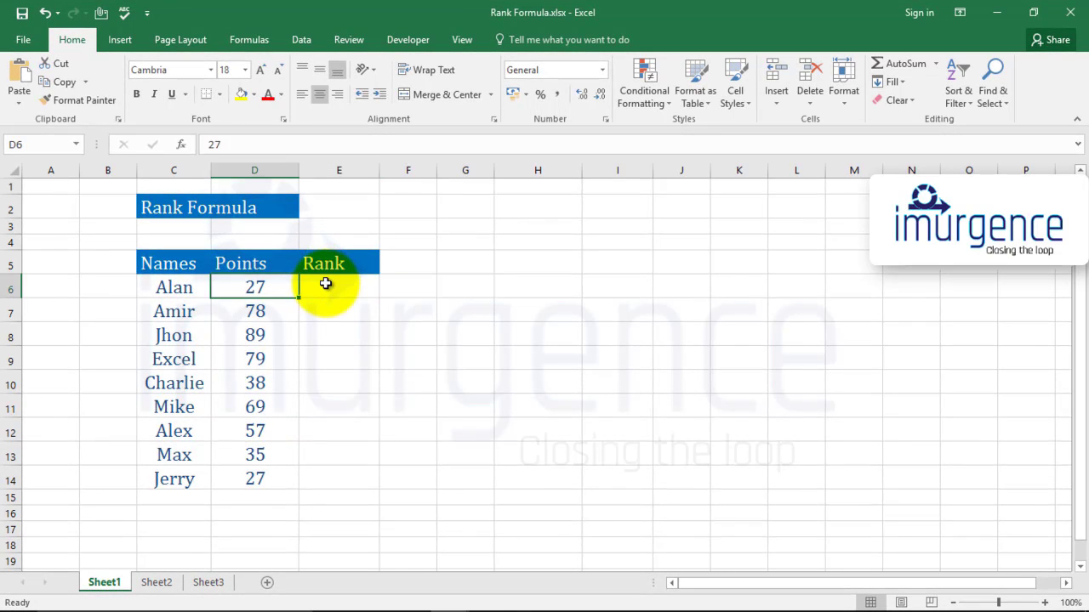
key("Down")
key("Down")
key("Down")
key("Down")
key("Down")
key("Left")
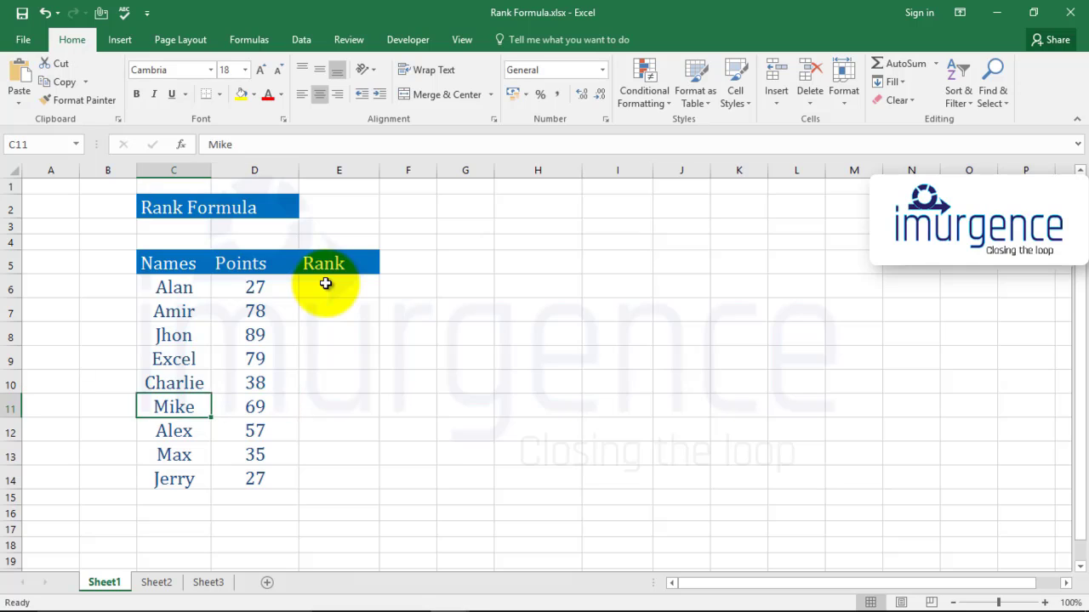
key("Up")
key("Up")
key("Up")
key("Up")
key("Down")
key("Down")
key("Down")
key("Down")
key("Down")
key("Down")
key("Down")
key("Down")
key("Down")
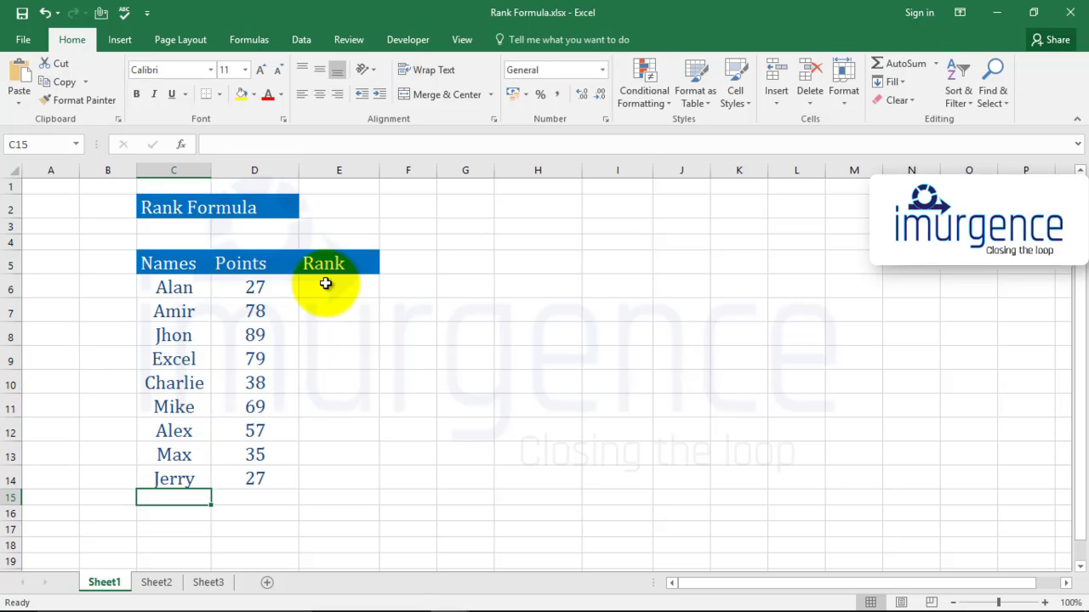
key("Right")
key("Up")
key("Up")
key("Up")
key("Up")
key("Up")
key("Up")
key("Up")
key("Up")
key("Up")
Start a RANK formula in cell E6 with D6 as the number to rank
key("Up")
key("Down")
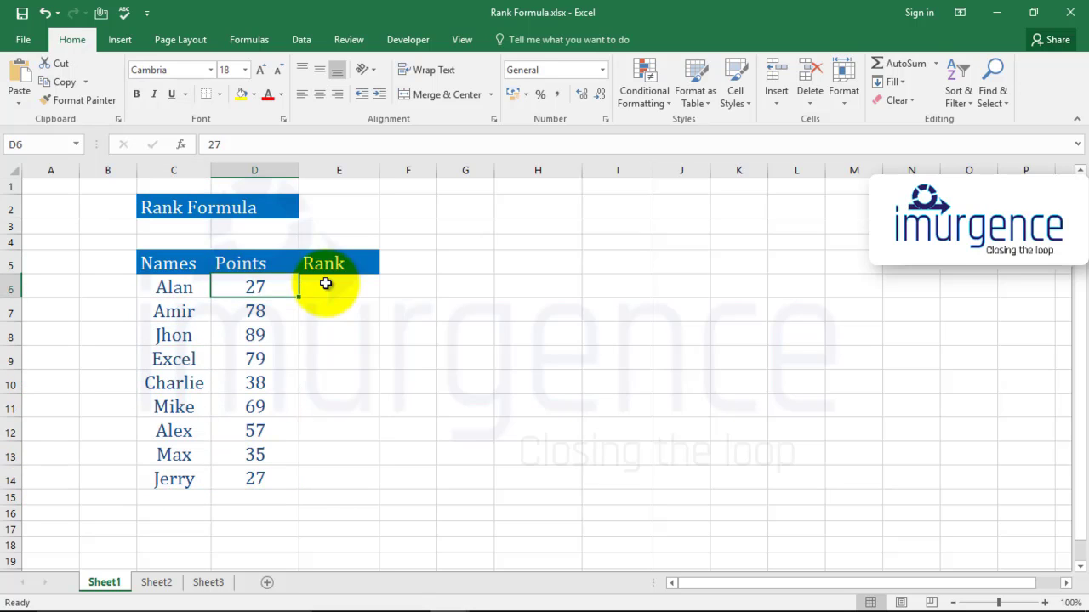
key("Down")
key("Down")
key("Down")
key("Down")
key("Right")
key("Up")
key("Up")
key("Up")
key("Up")
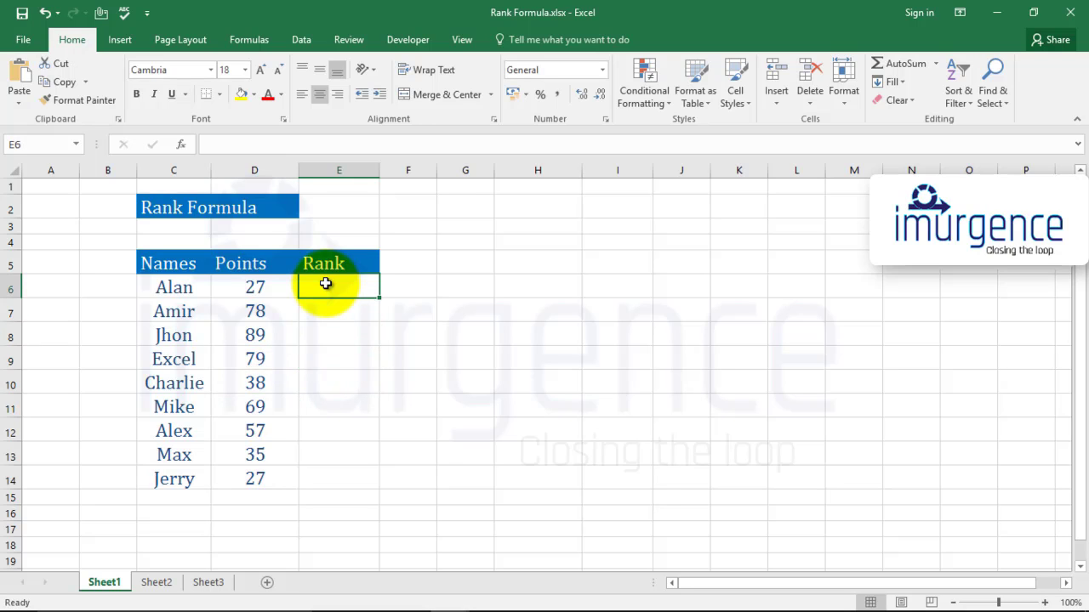
type("=rank")
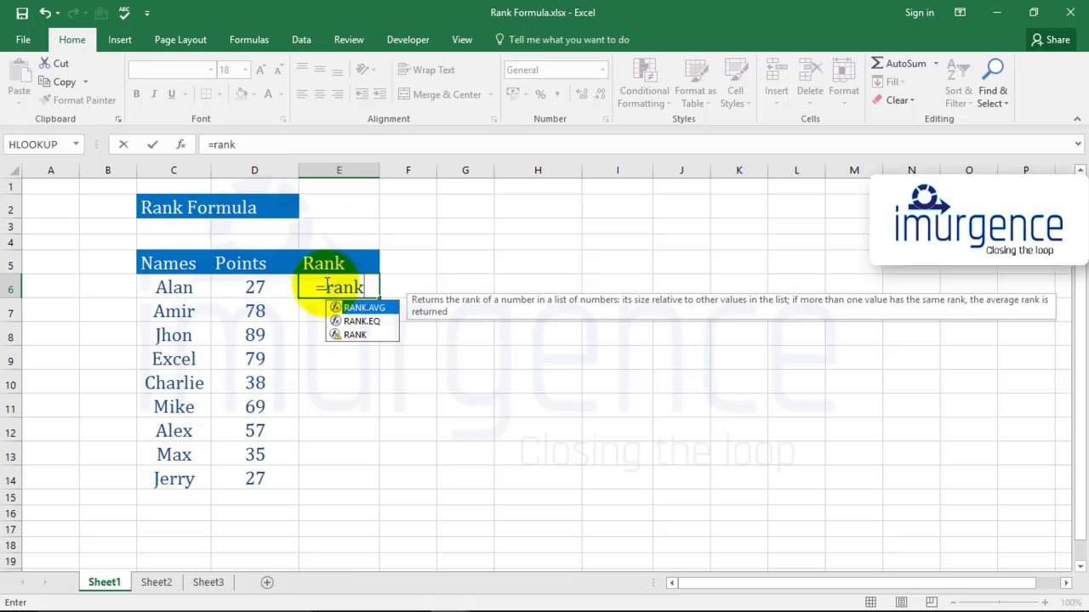
key("Down")
key("Down")
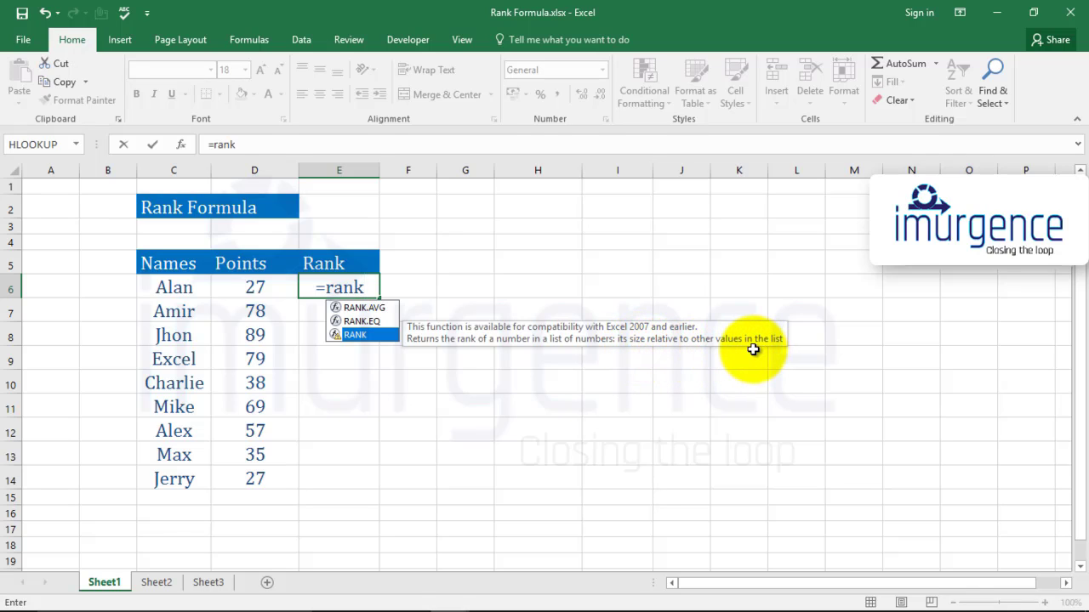
key("Tab")
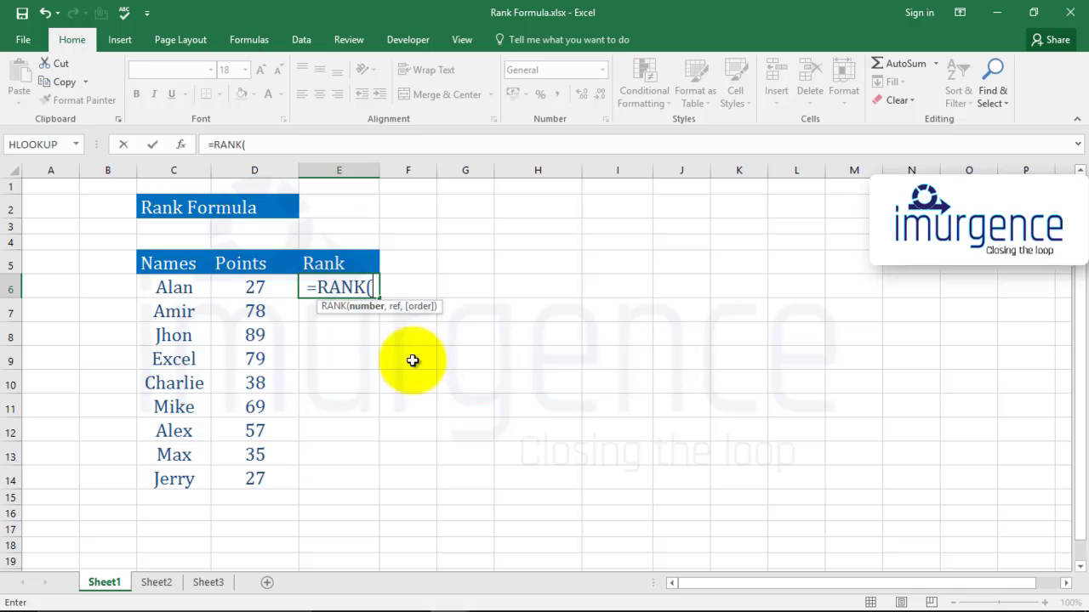
left_click(261, 287)
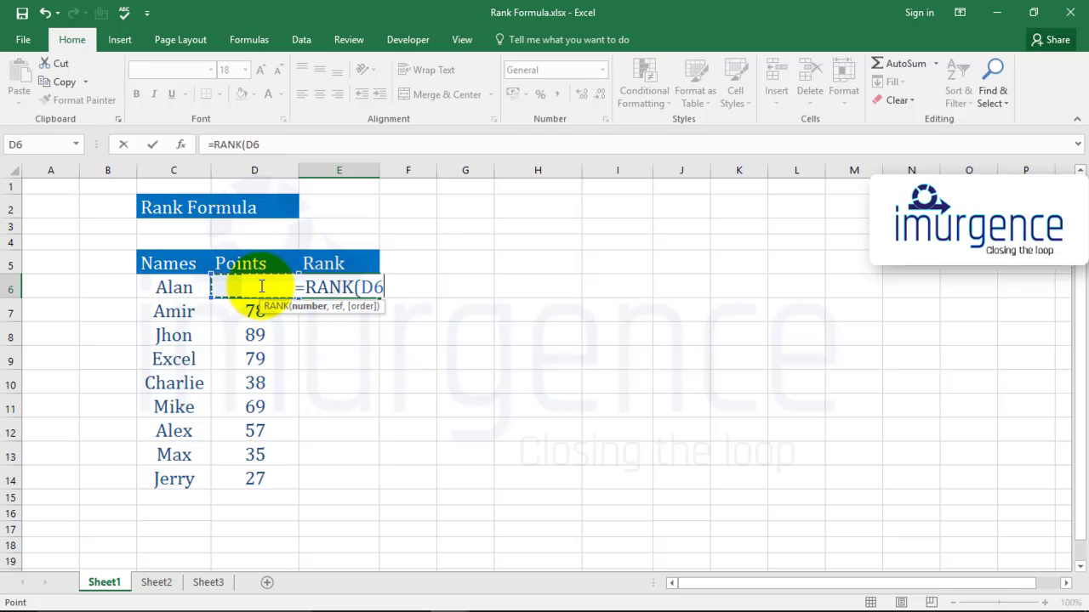
type(",")
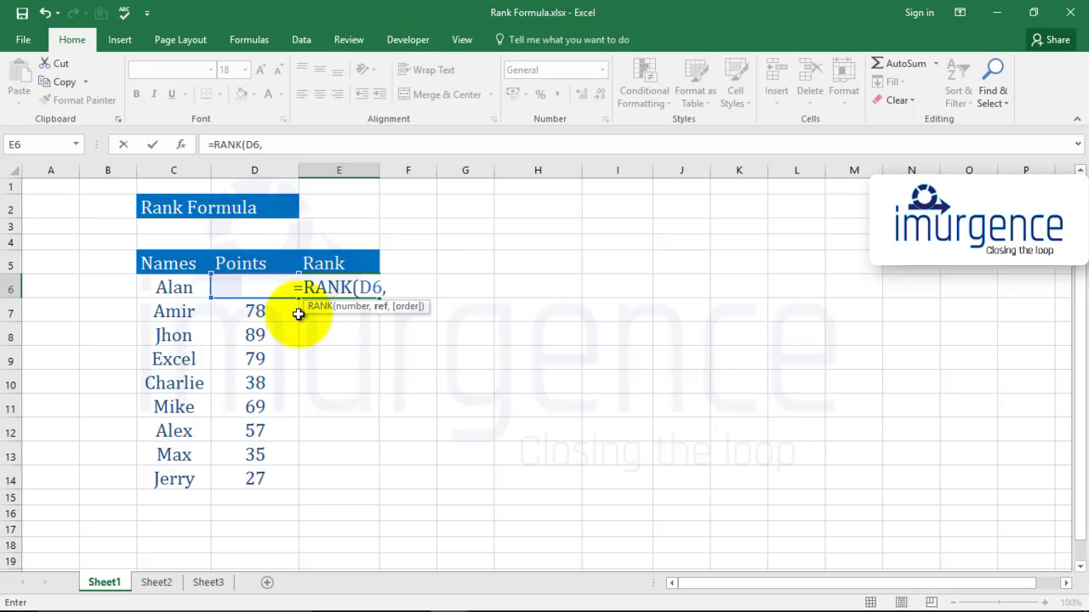
Complete the E6 RANK formula with D6:D14 as the reference range and 0 for descending order
left_click(295, 326)
left_click(234, 287)
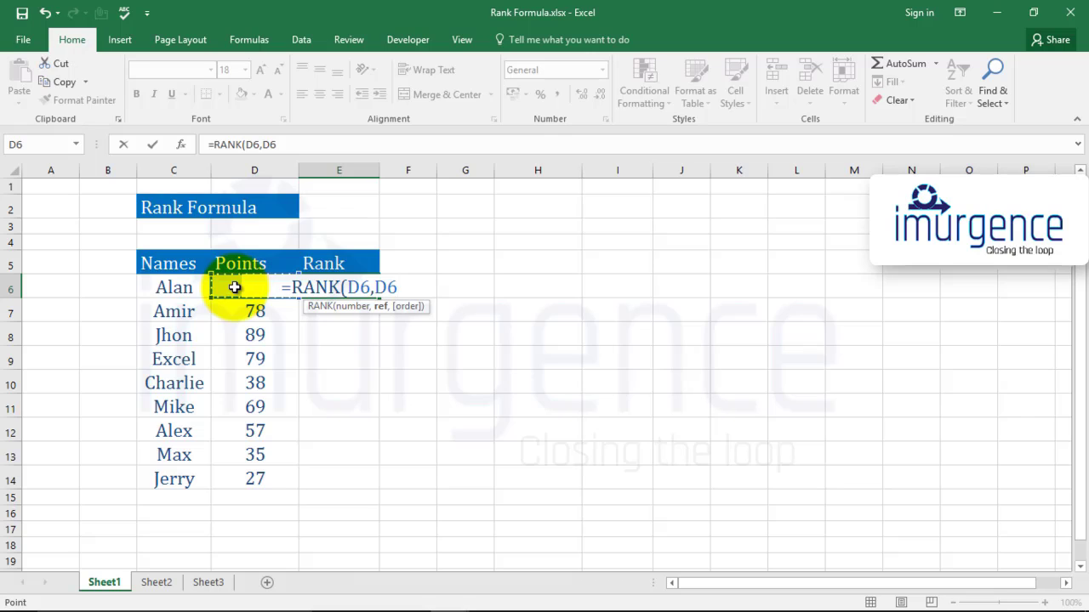
key("shift+Down")
key("shift+Down")
key("shift+Down")
key("shift+Down")
key("shift+Down")
key("shift+Down")
key("shift+Down")
key("shift+Down")
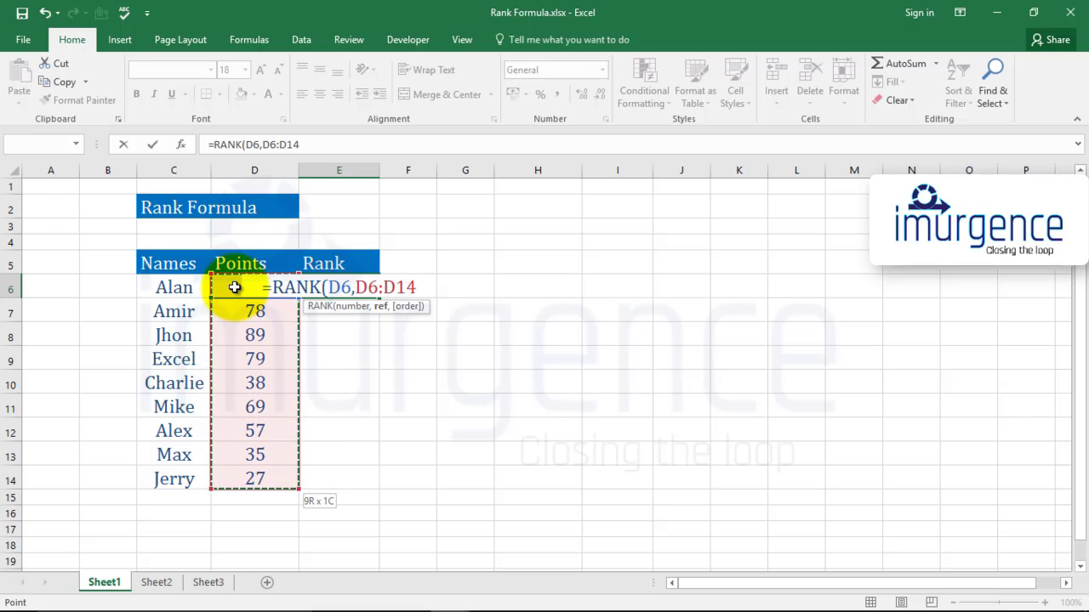
type(",")
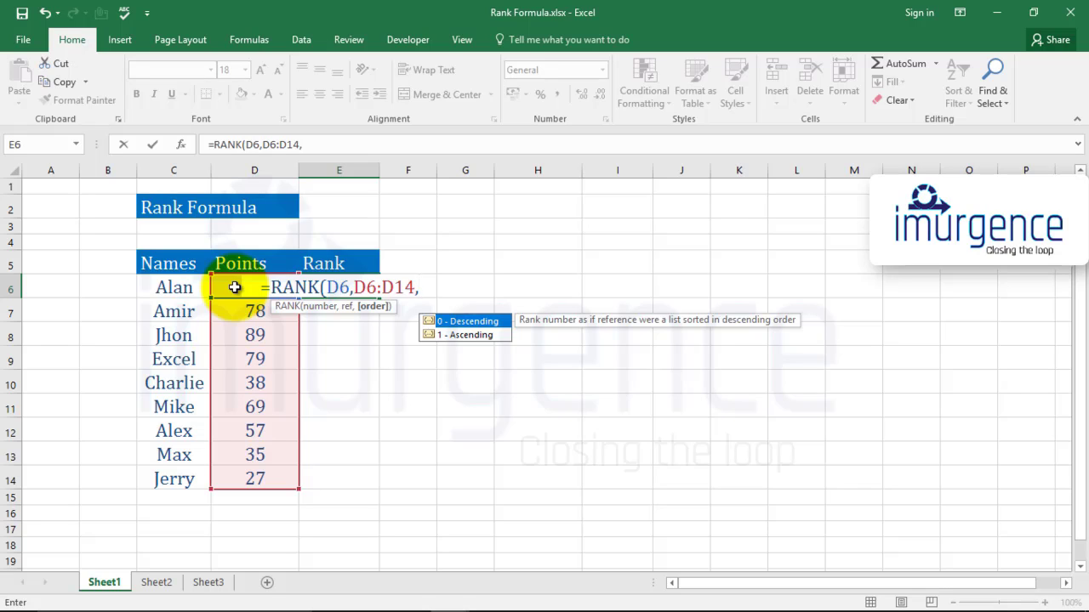
type("0)")
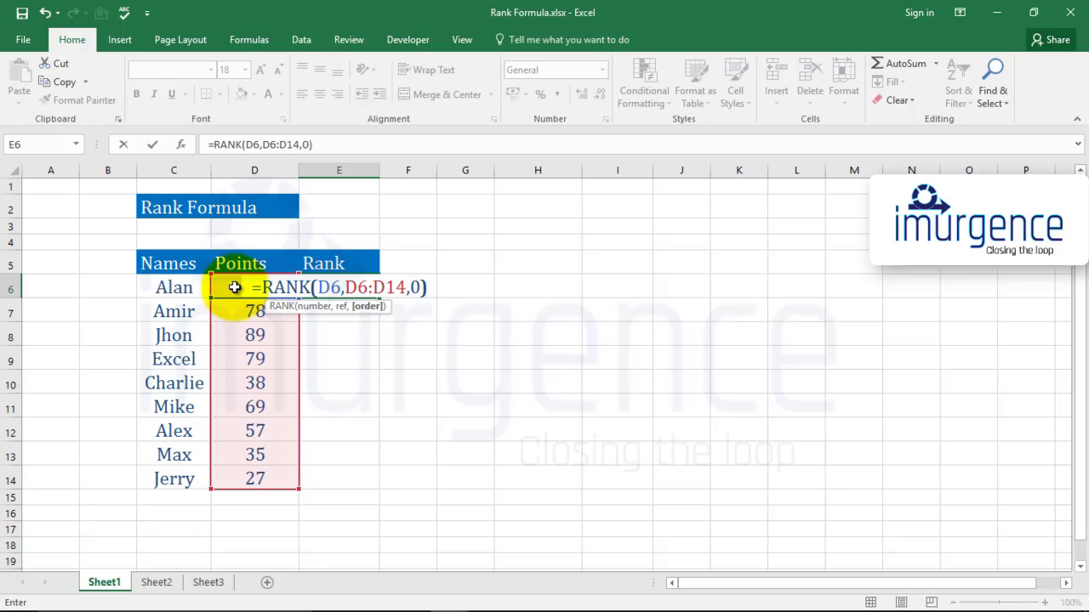
key("Return")
Compare the rank in E6 with the values in the Points column, down to D14
key("Up")
left_click(235, 287)
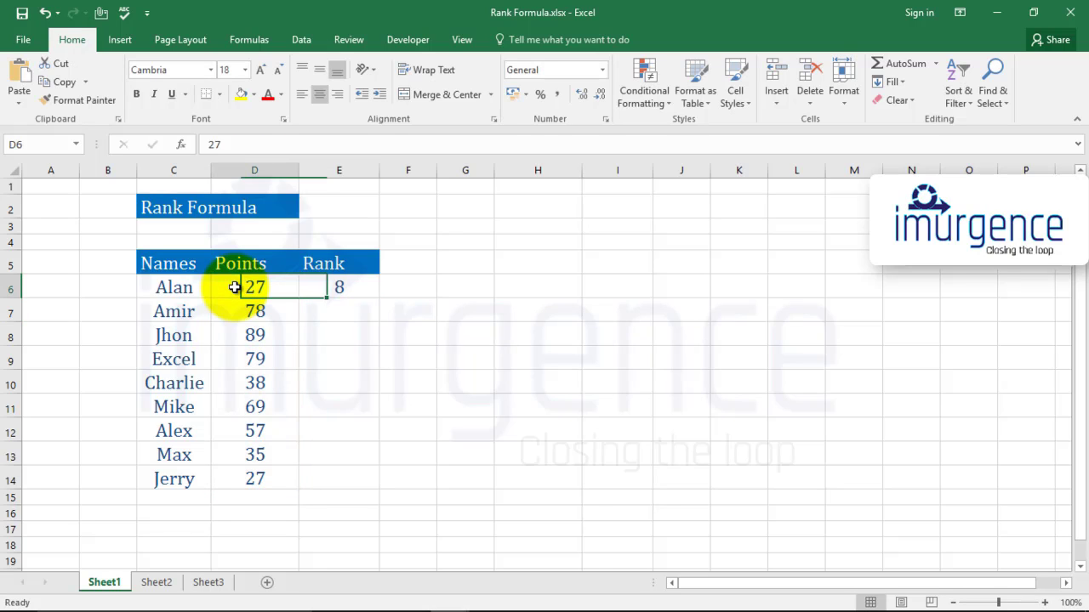
key("Right")
left_click(235, 287)
key("Right")
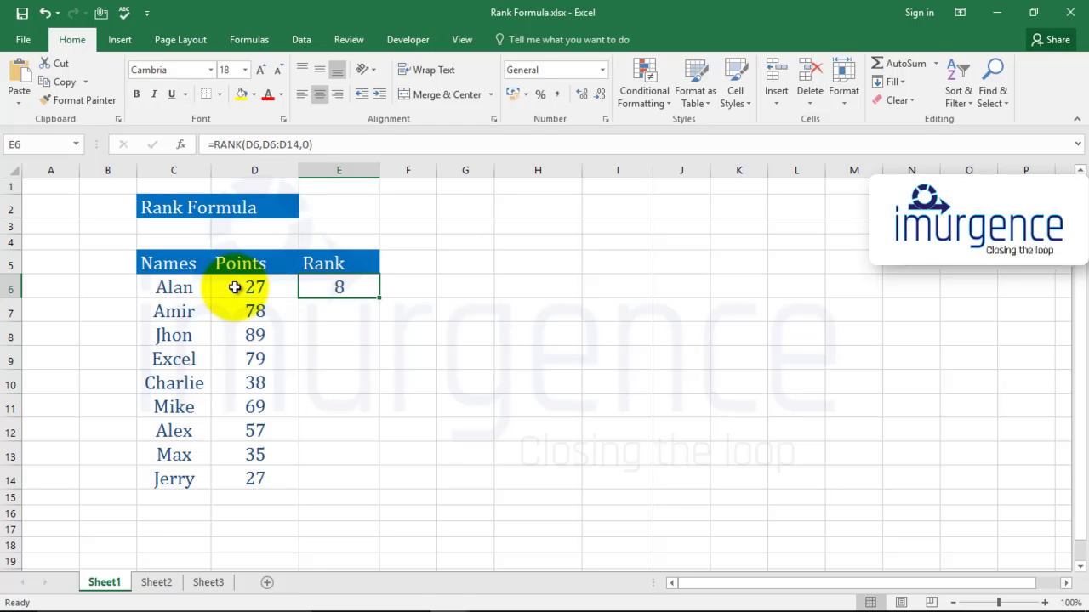
left_click(235, 287)
key("Down")
key("Down")
key("Down")
key("Down")
key("Down")
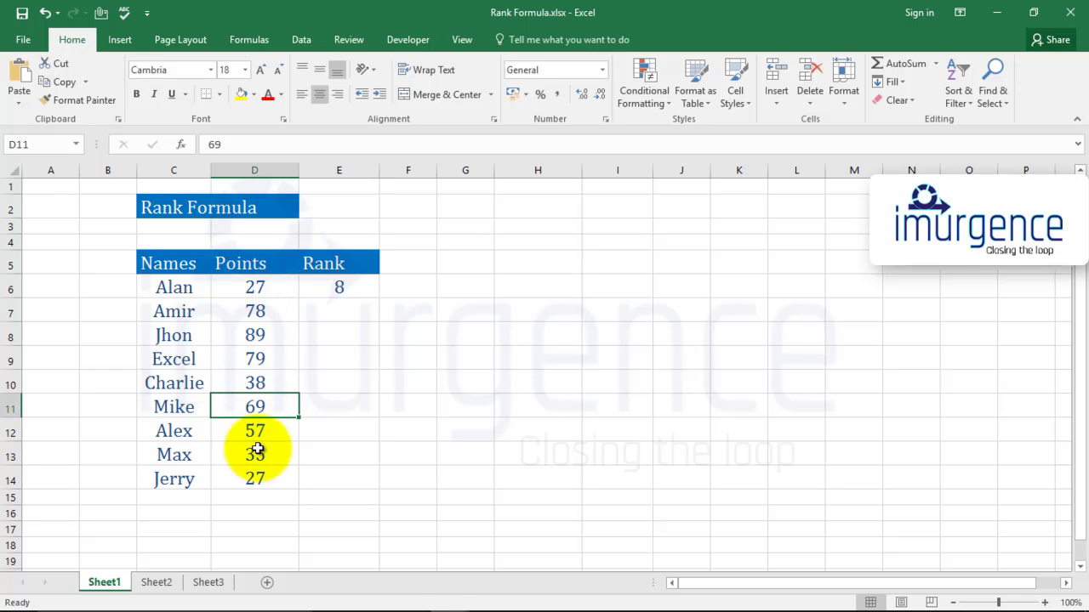
left_click(255, 479)
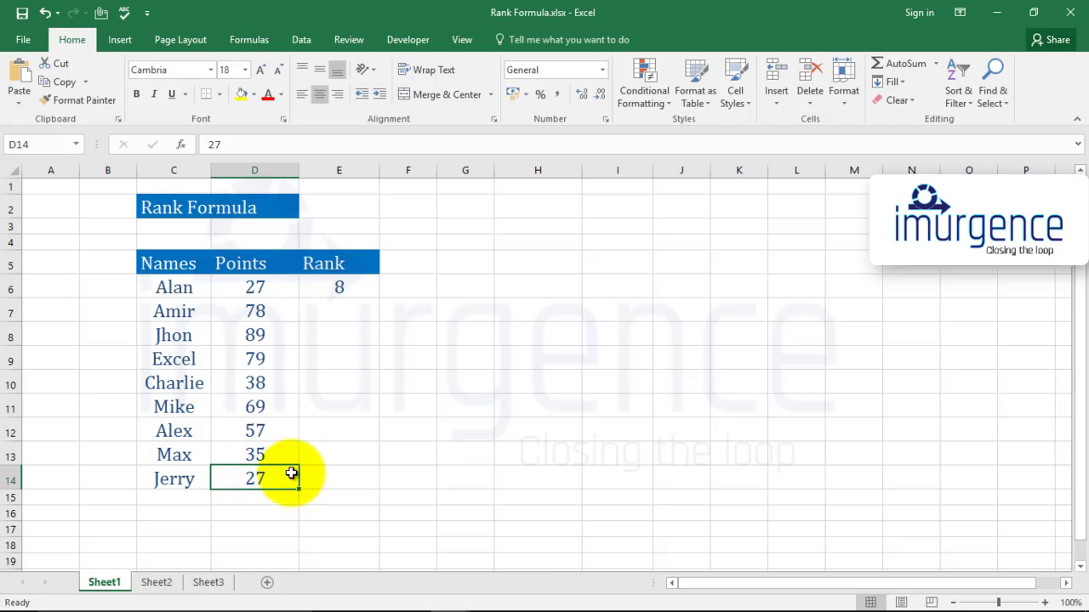
left_click(338, 289)
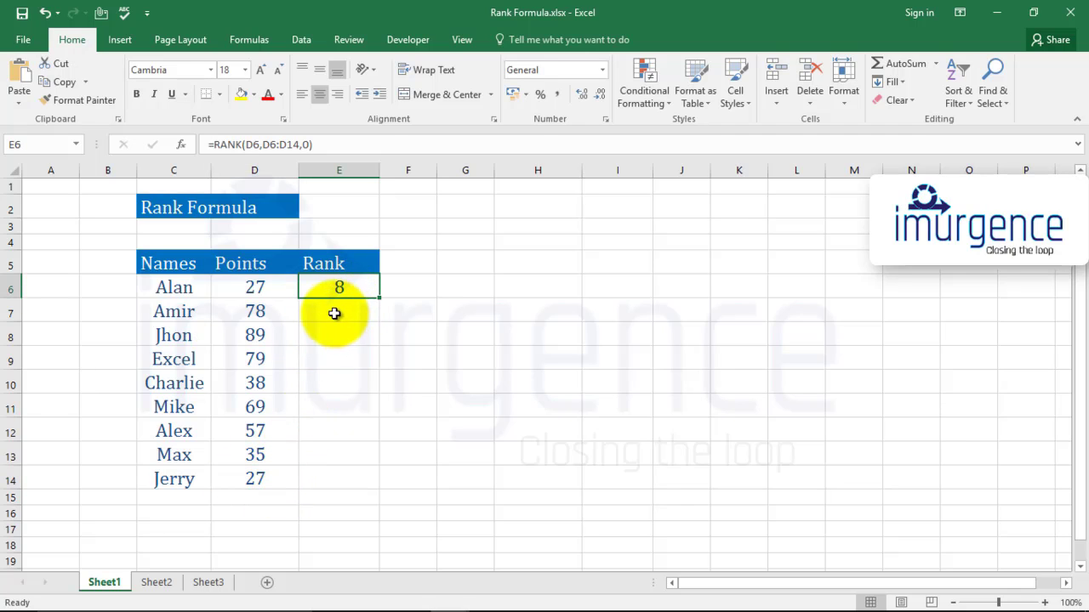
left_click(347, 319)
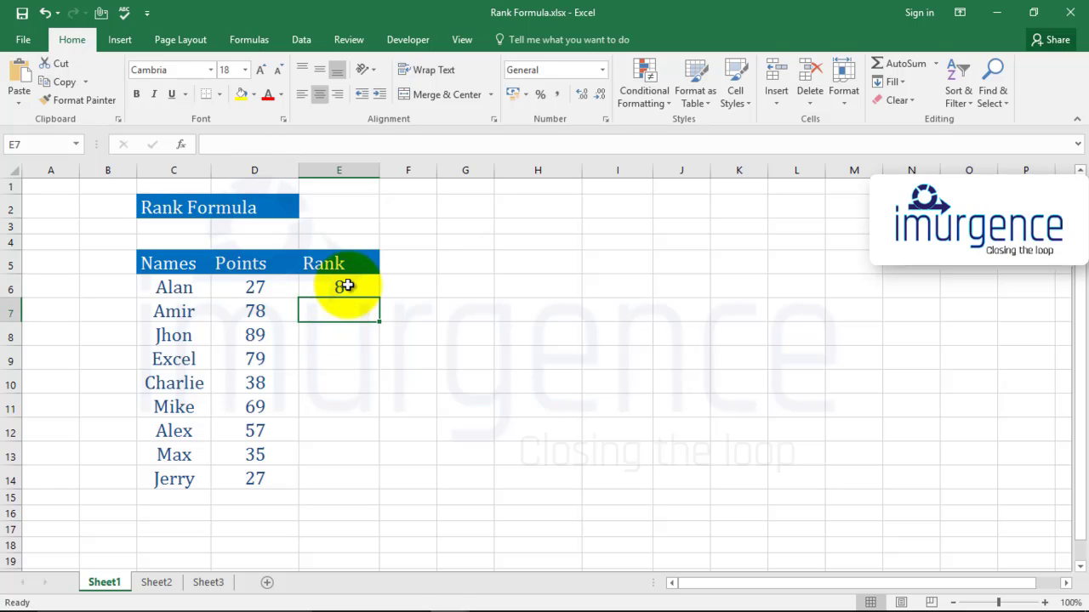
Make the reference range in the E6 formula absolute, as $D$6:$D$14
left_click(347, 287)
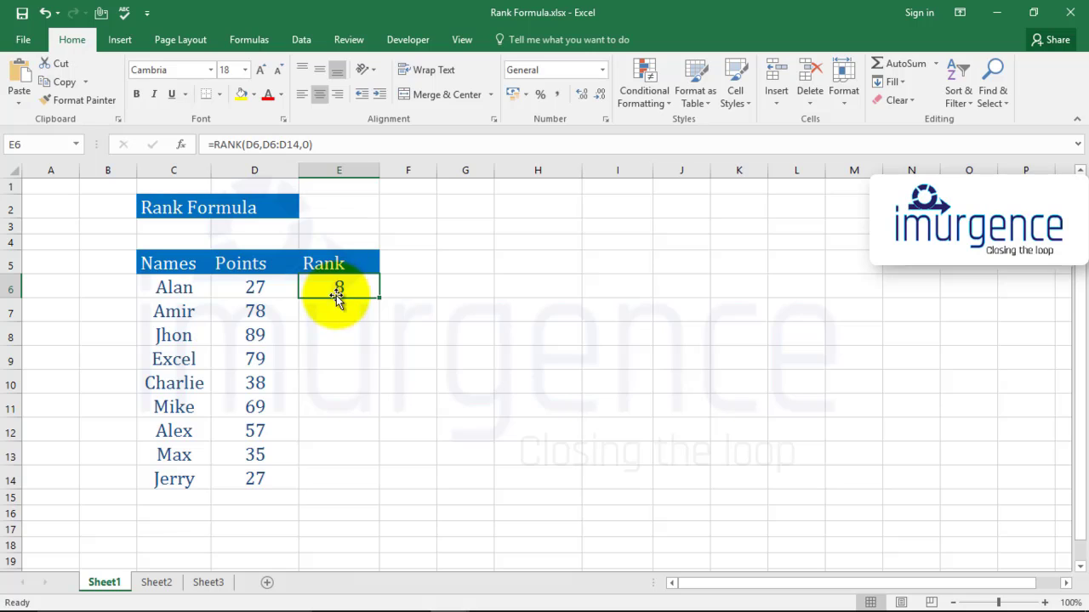
double_click(336, 296)
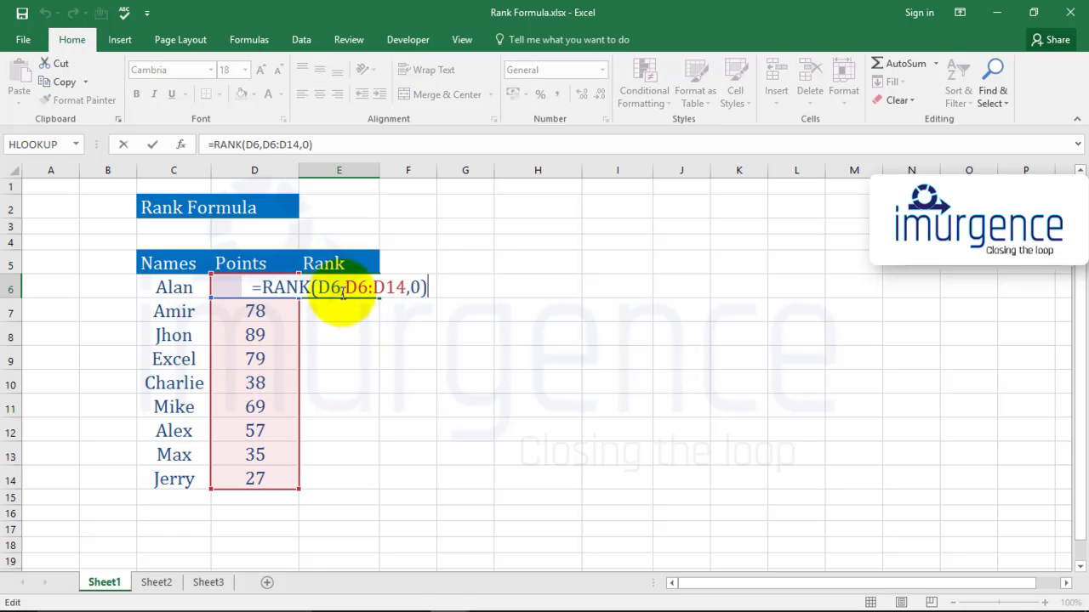
left_click(345, 289)
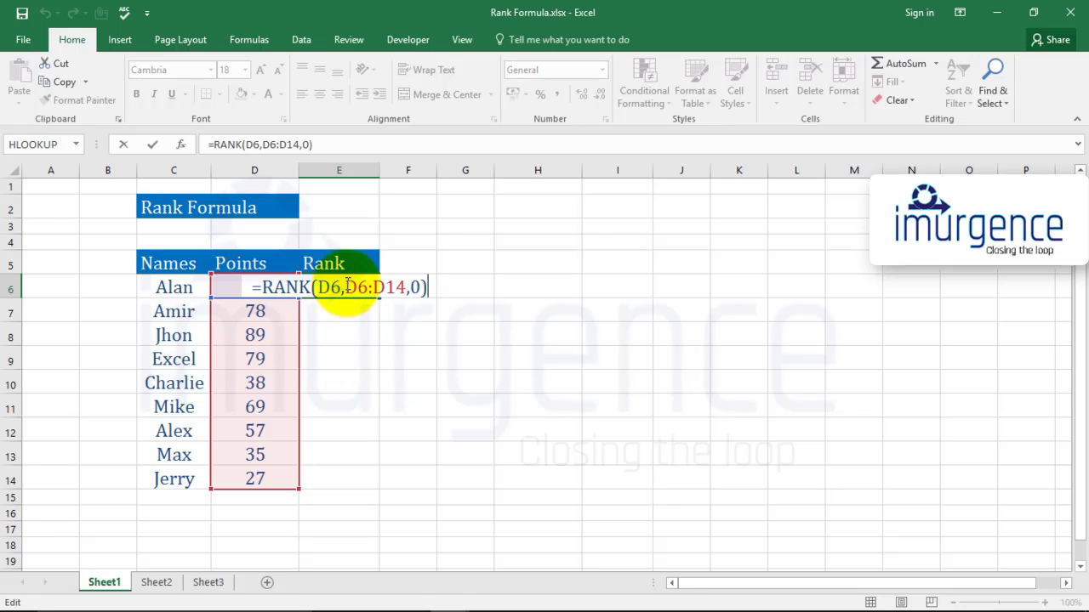
left_click_drag(348, 287, 405, 288)
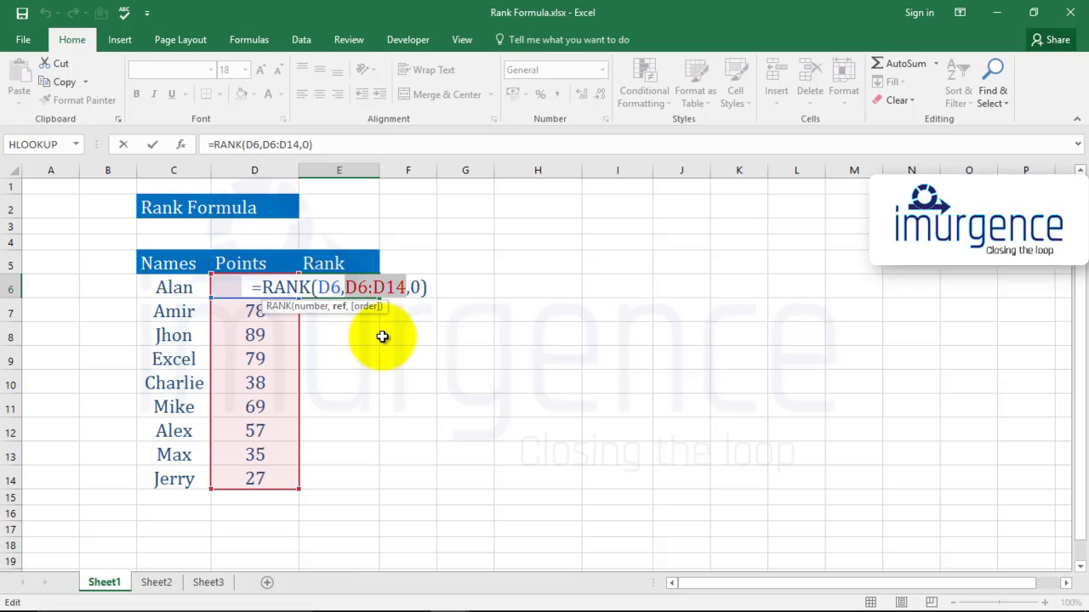
key("F4")
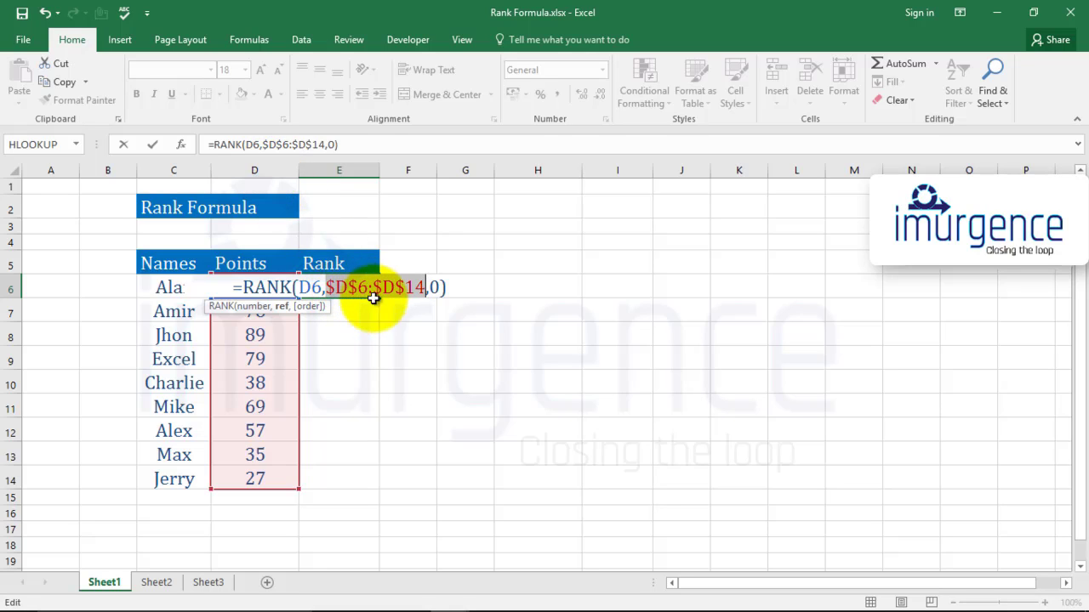
key("Return")
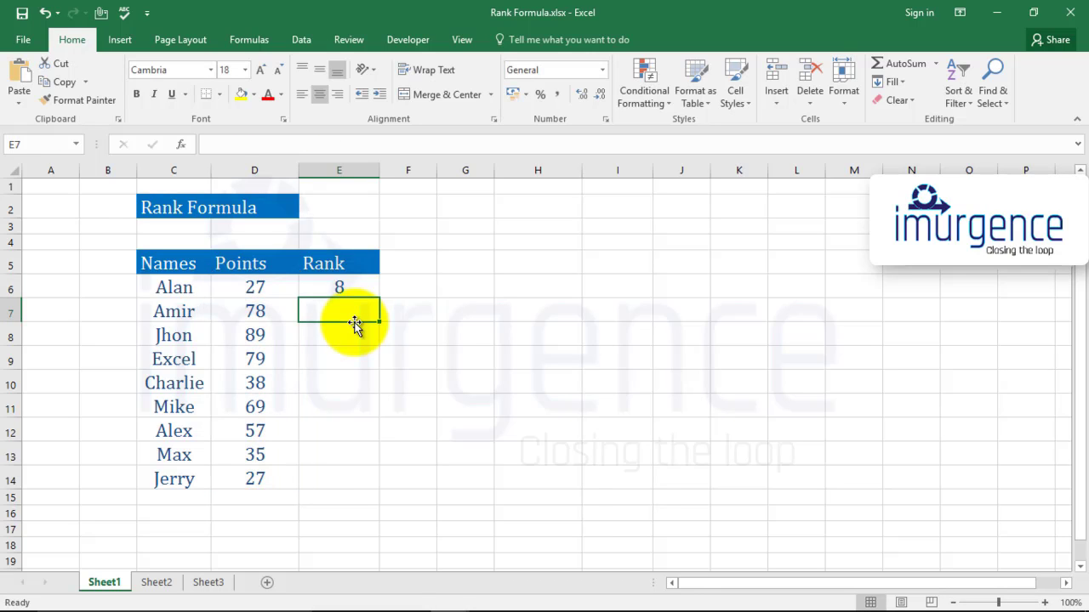
Copy the E6 RANK formula into the remaining Rank cells, E7:E14
key("Up")
key("ctrl+c")
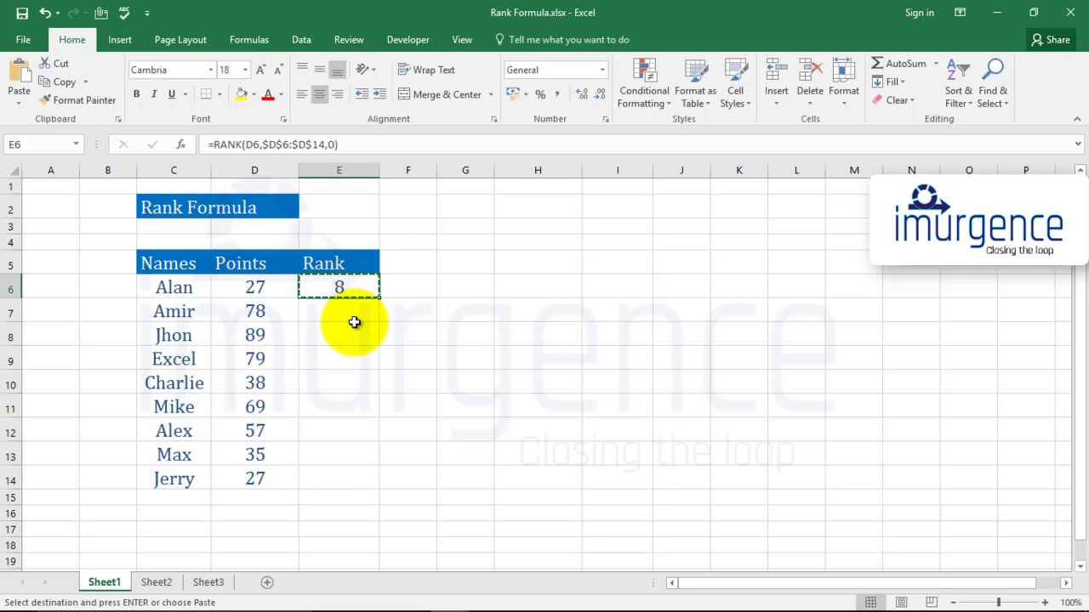
key("Down")
key("shift+Down")
key("shift+Down")
key("shift+Down")
key("shift+Down")
key("shift+Down")
key("shift+Down")
key("shift+Down")
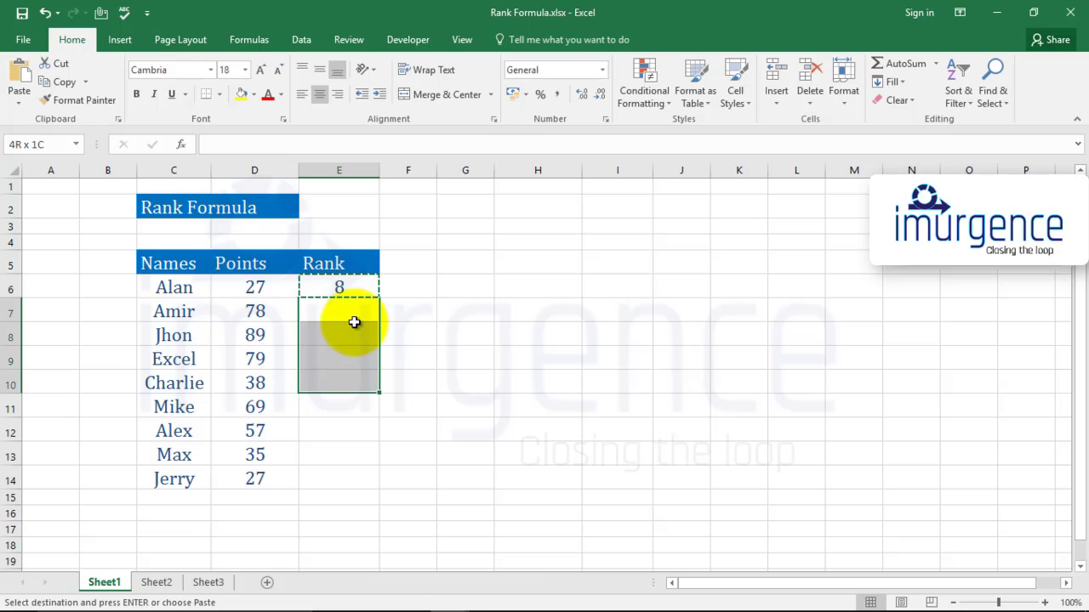
key("ctrl+v")
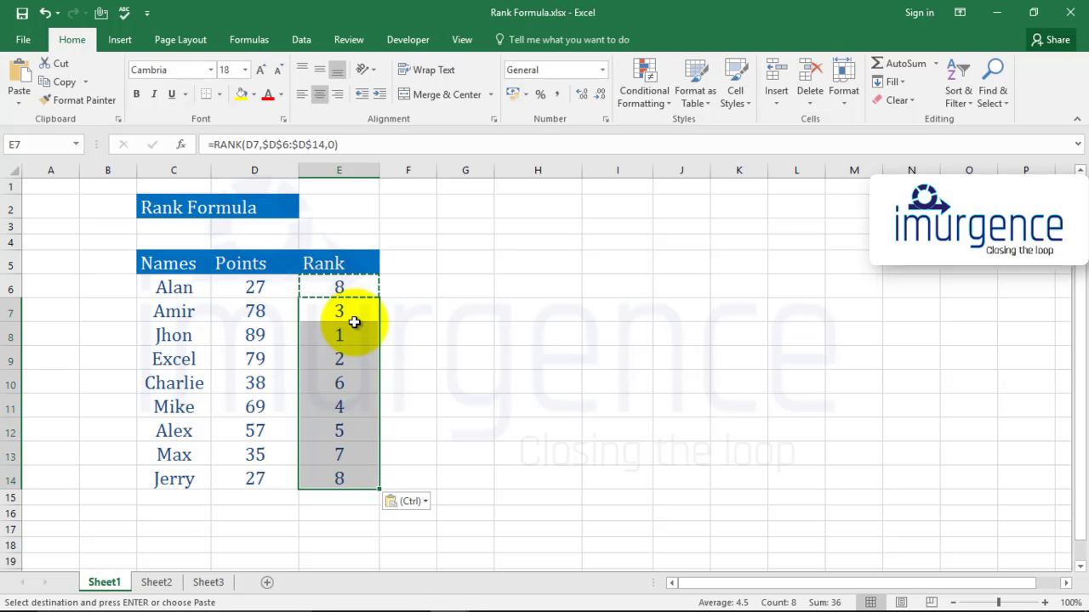
left_click(353, 321)
key("Up")
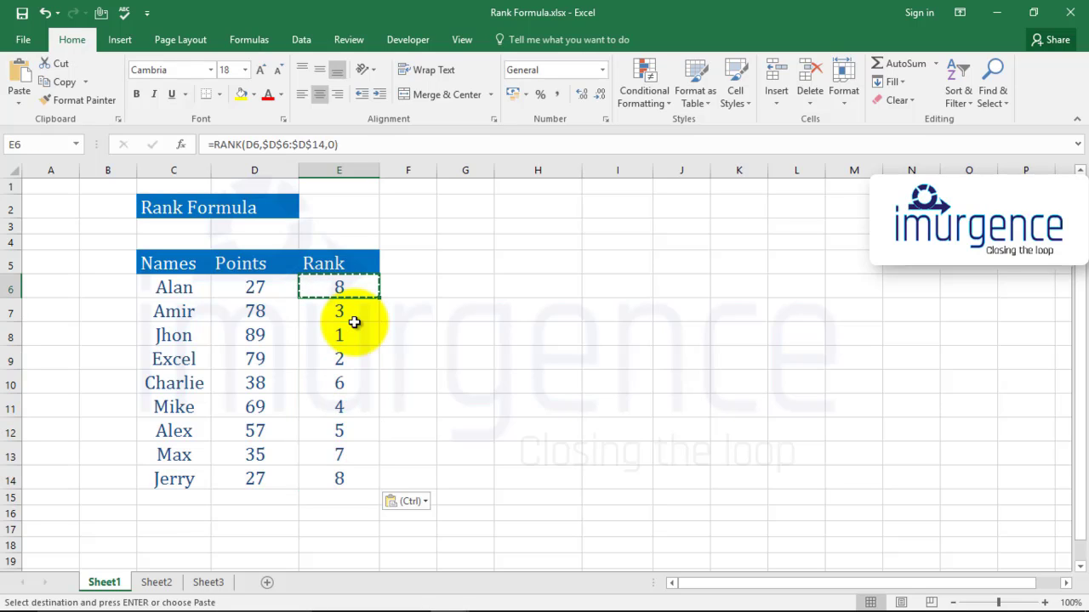
key("Escape")
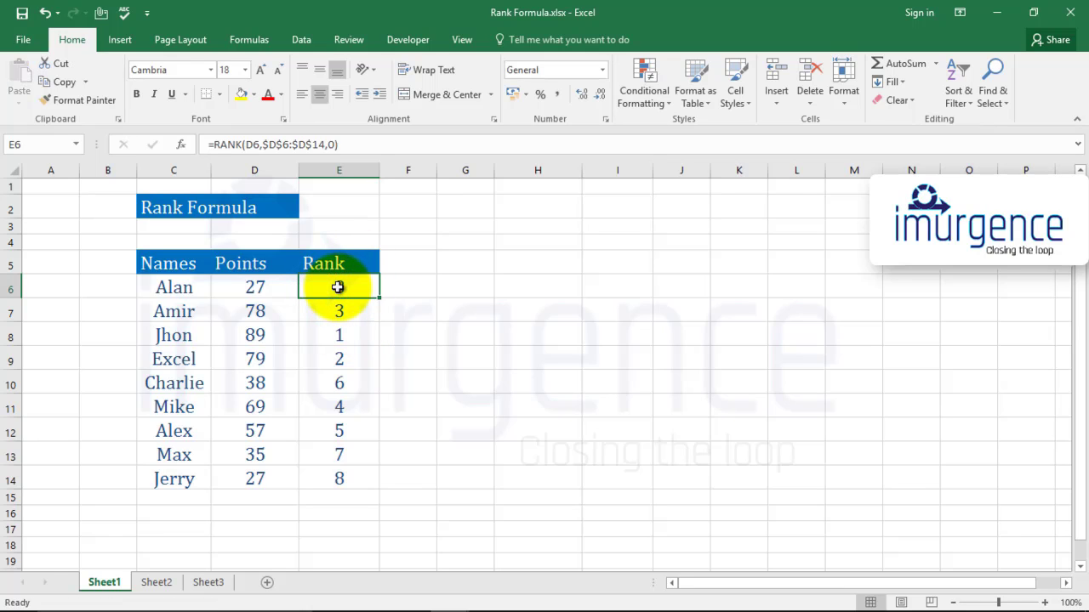
Check the cell references of the RANK formulas in E7, E8, E9 and E6
left_click(330, 310)
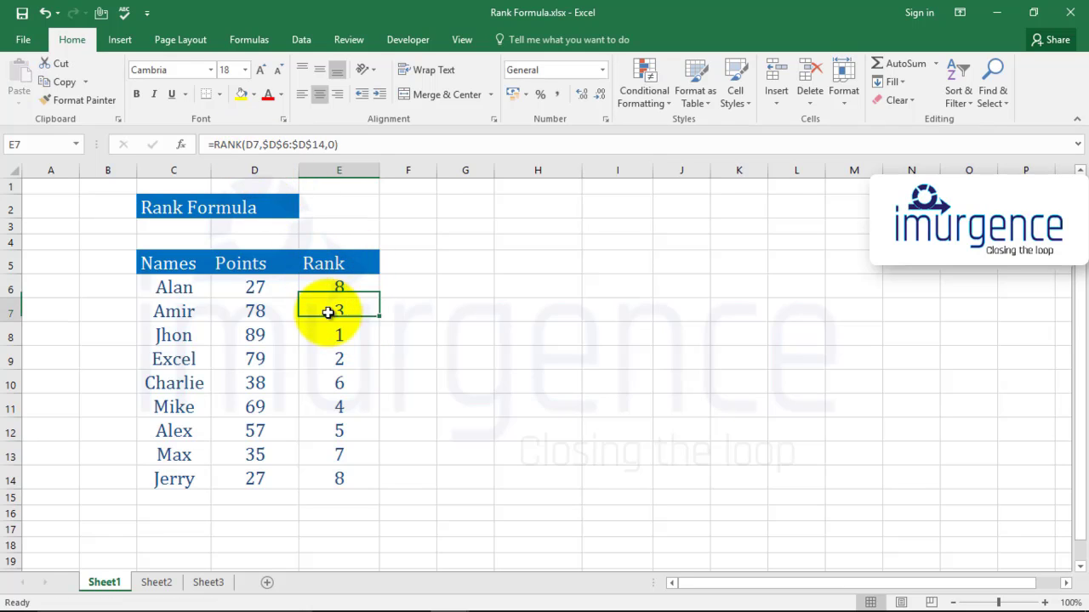
left_click(323, 335)
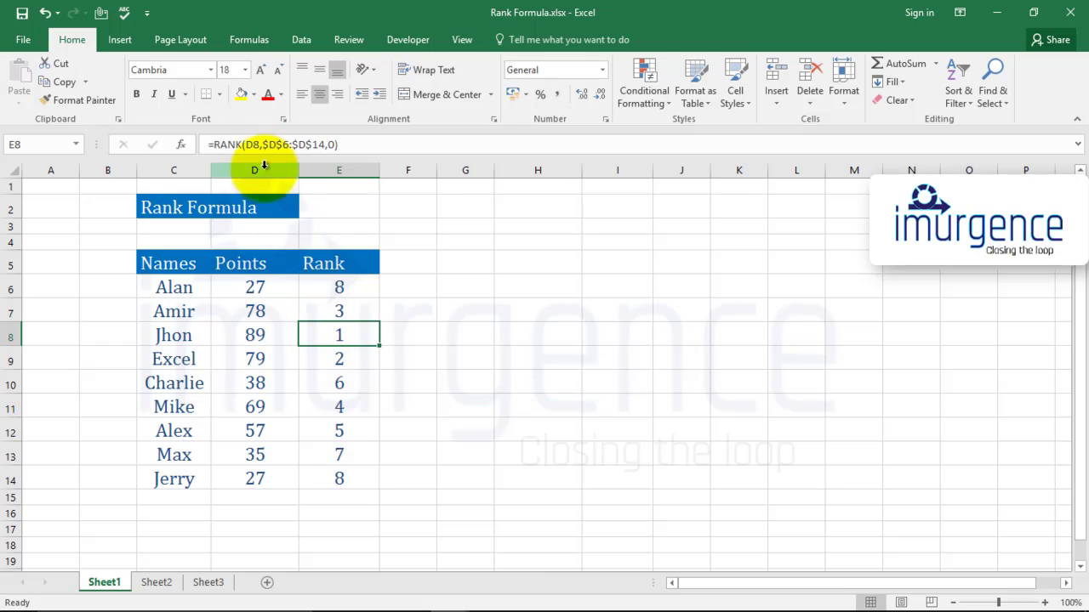
left_click(327, 356)
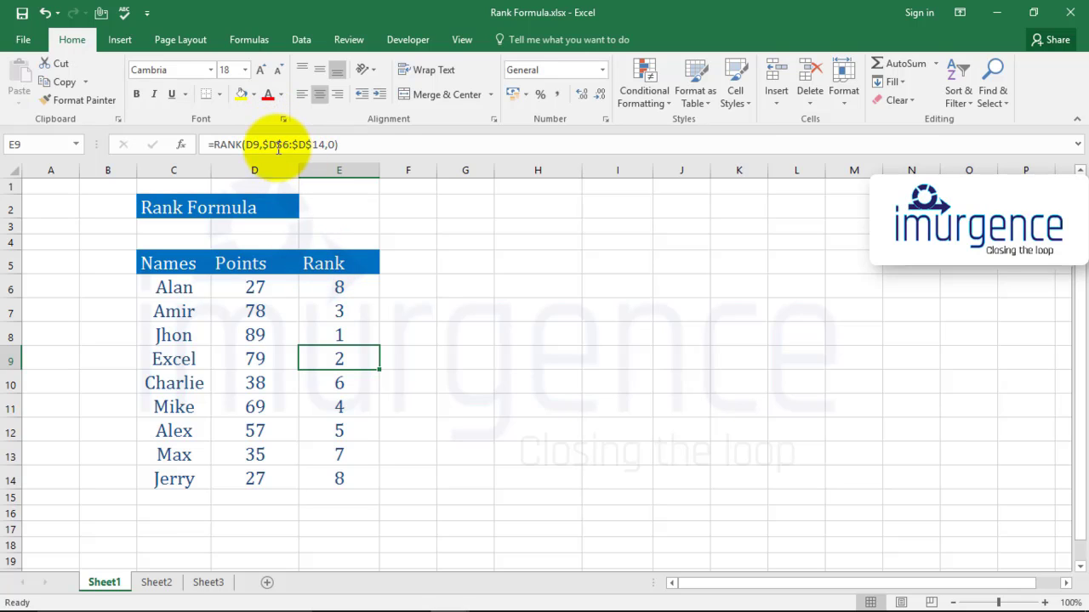
left_click(313, 288)
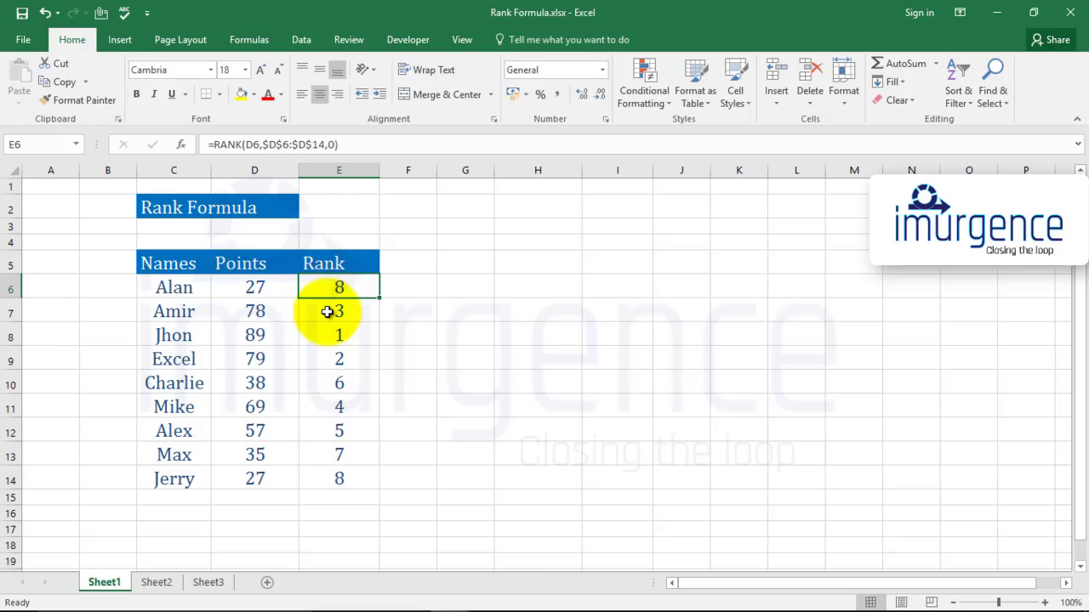
Review the rank formulas in E7 and E8 and the ranks across E6:E14
left_click(317, 311)
left_click(338, 332)
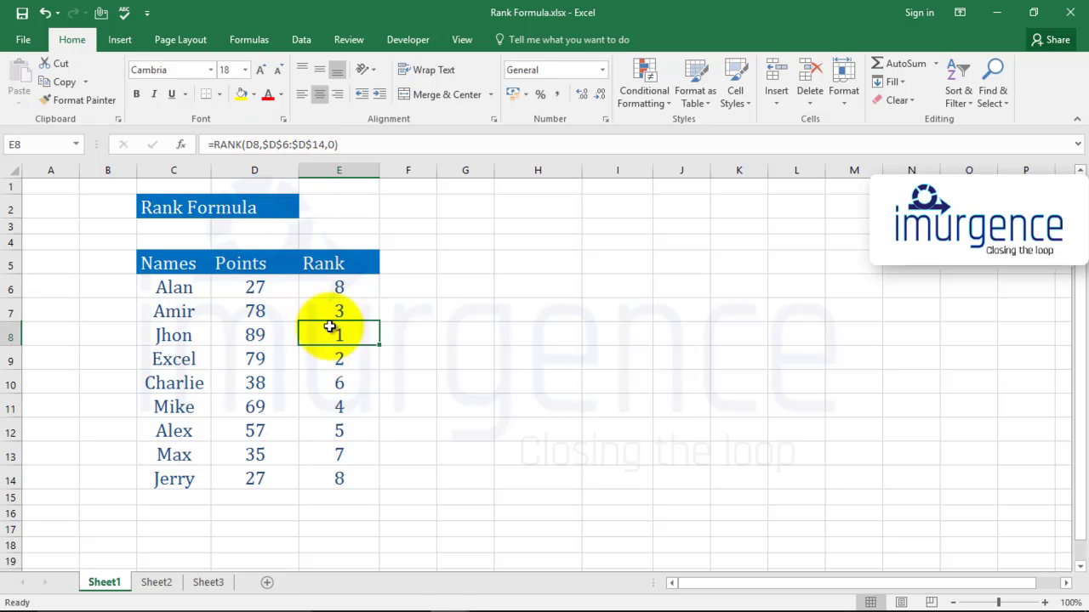
left_click(409, 332)
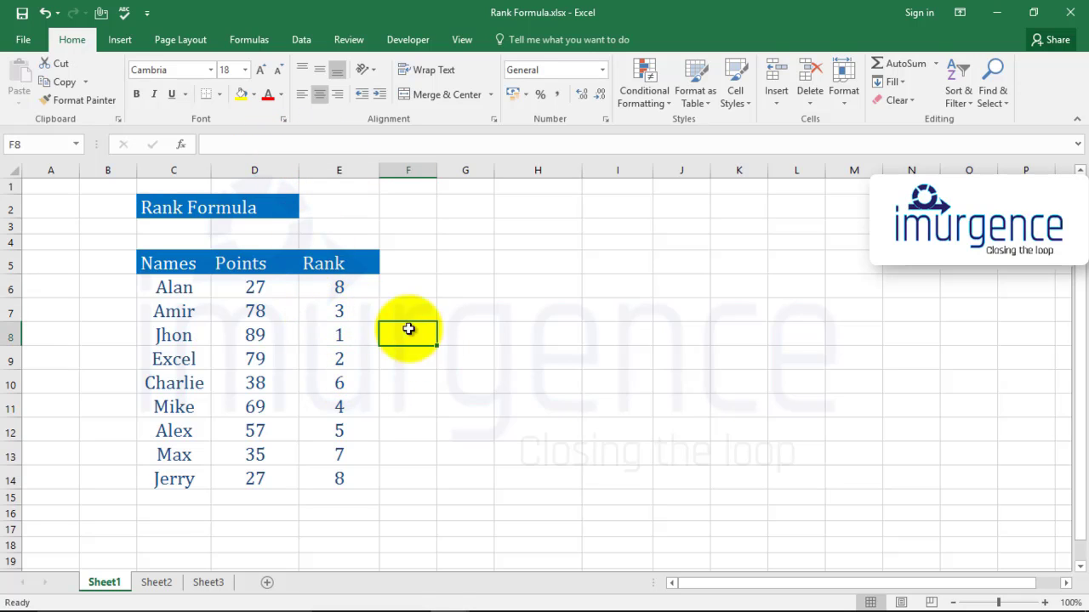
left_click_drag(355, 288, 367, 474)
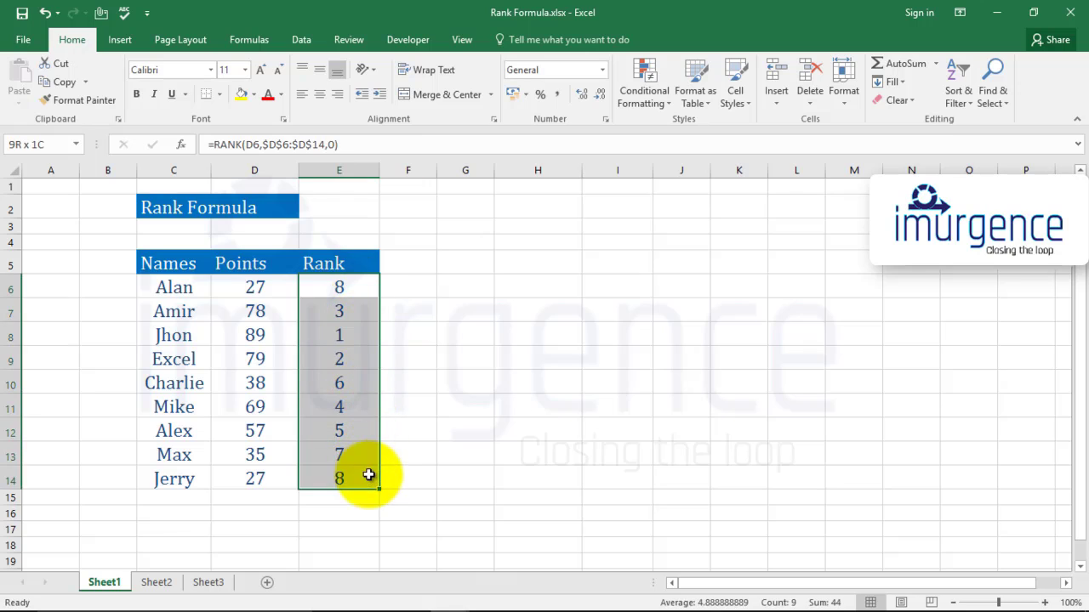
left_click(468, 431)
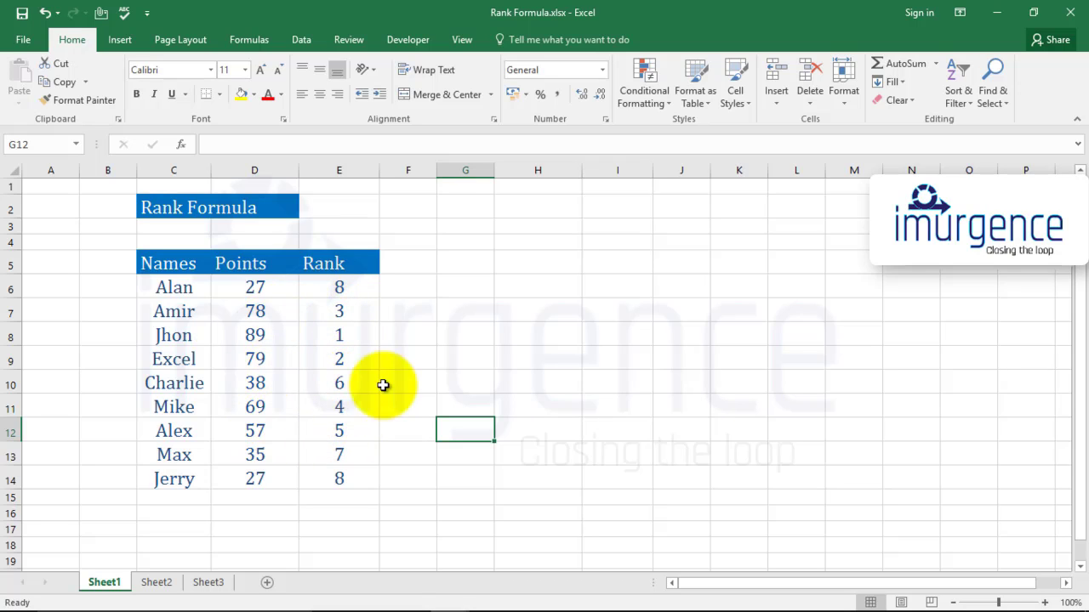
Set the points in D7 to 27 and check the rank formula in E7
left_click(265, 312)
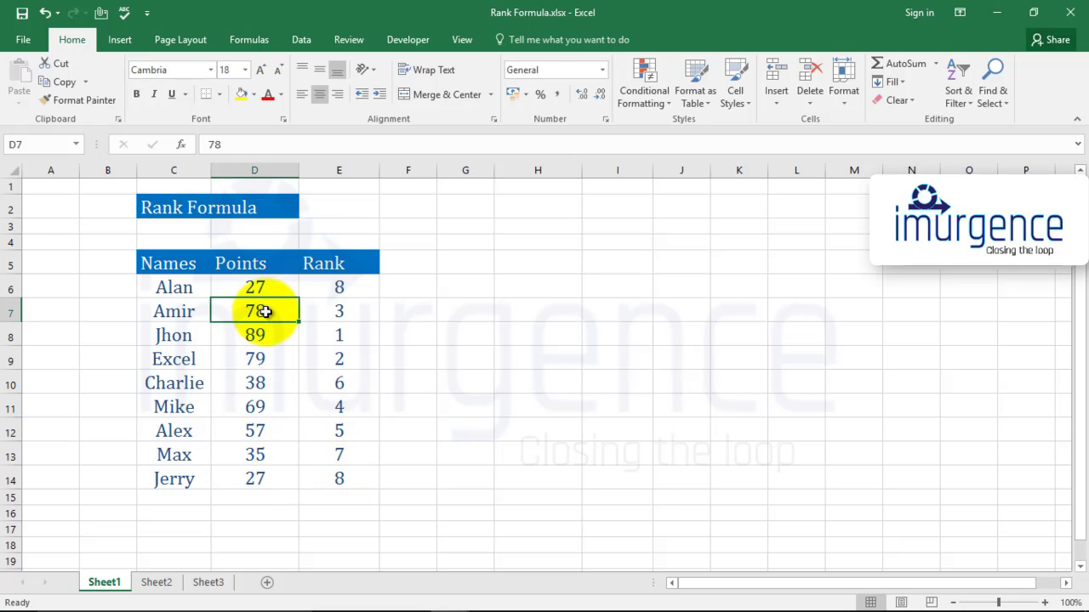
type("27")
key("Return")
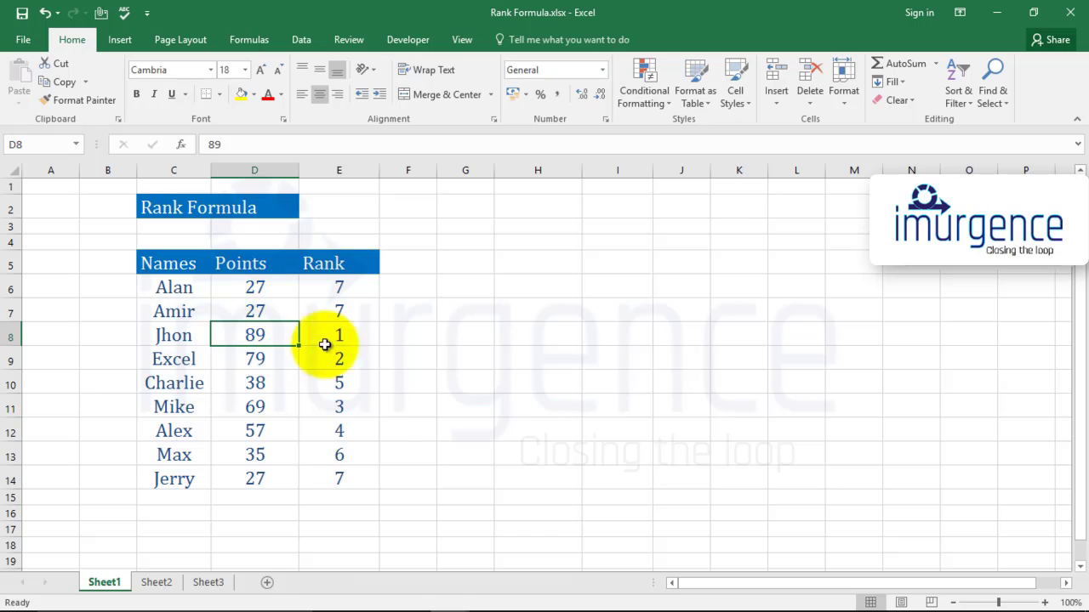
left_click(341, 310)
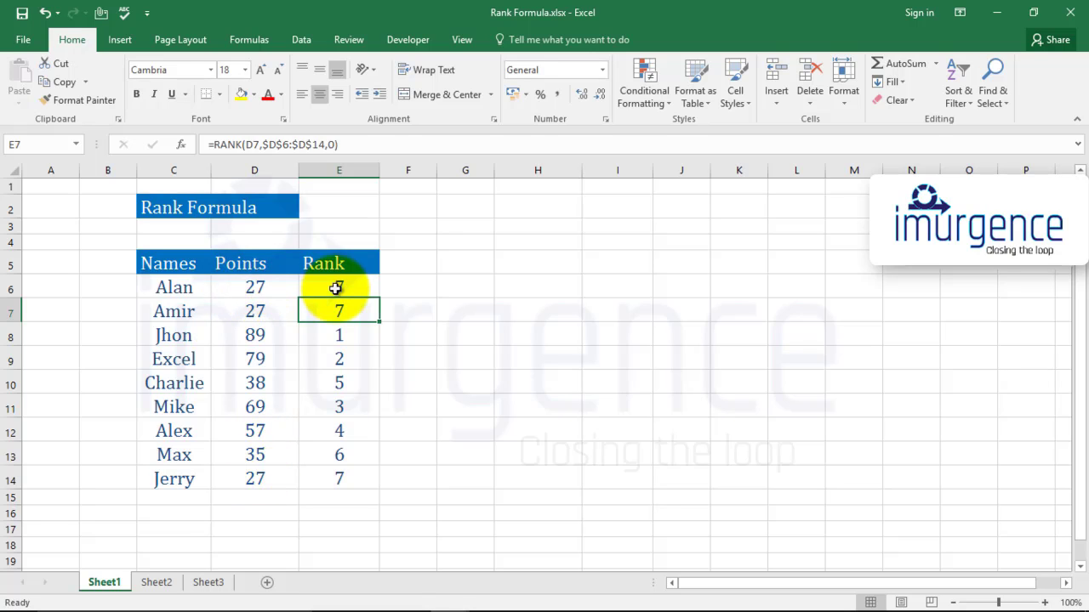
Clear the ranks in E6:E14, then undo both the clearing and the points change in D7
left_click_drag(347, 284, 359, 474)
key("Delete")
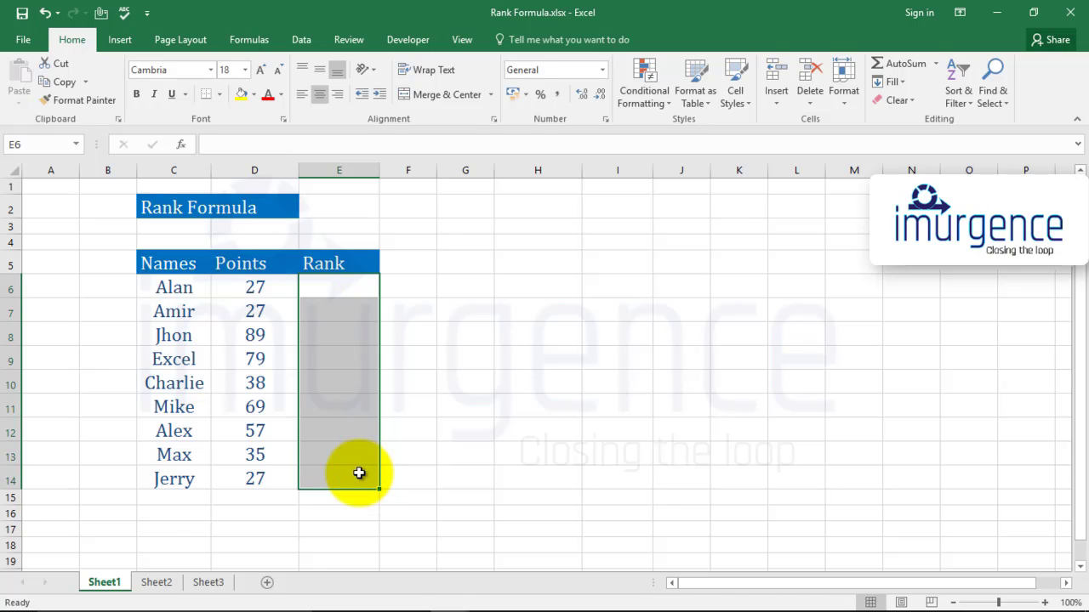
key("Right")
key("ctrl+z")
key("ctrl+z")
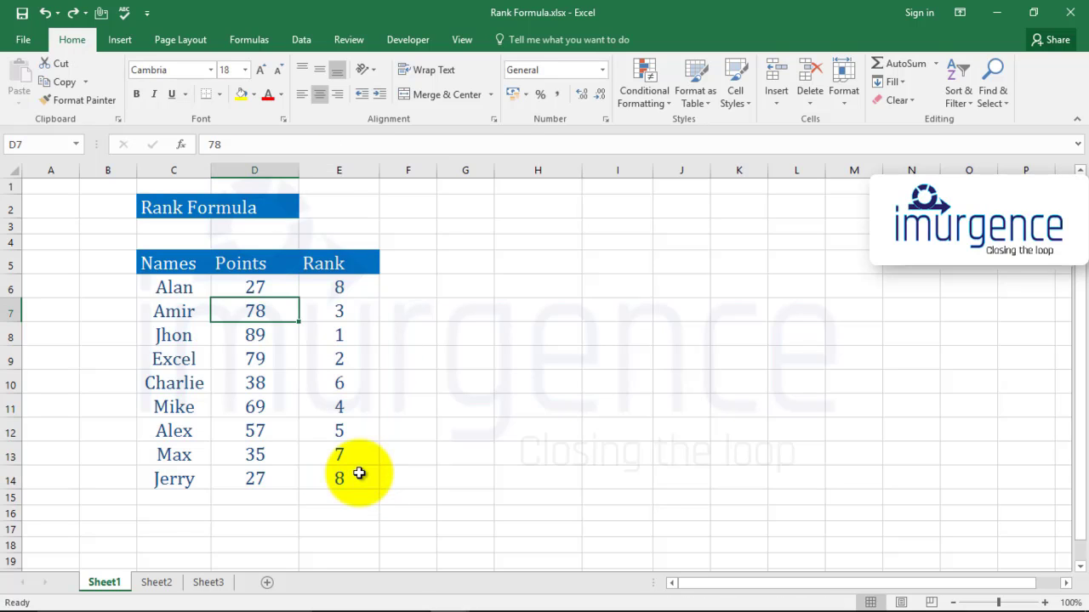
Clear the RANK formulas from the Rank cells E6:E14
key("Right")
key("Up")
key("ctrl+shift+Down")
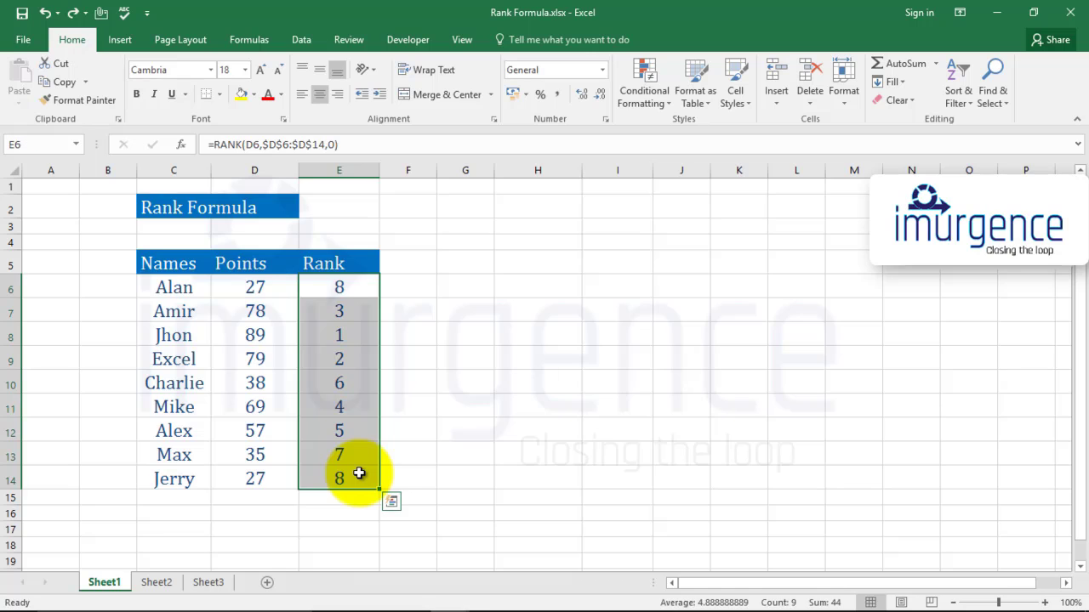
key("Delete")
key("Right")
key("Left")
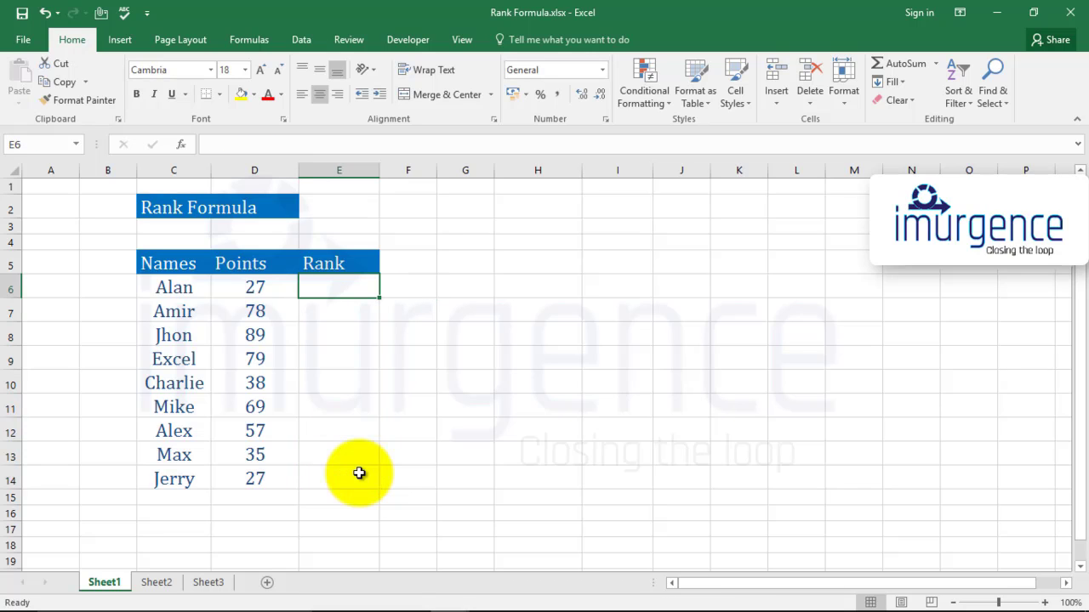
Start a RANK.EQ formula in E6 with D6 as the number to rank
type("=rank")
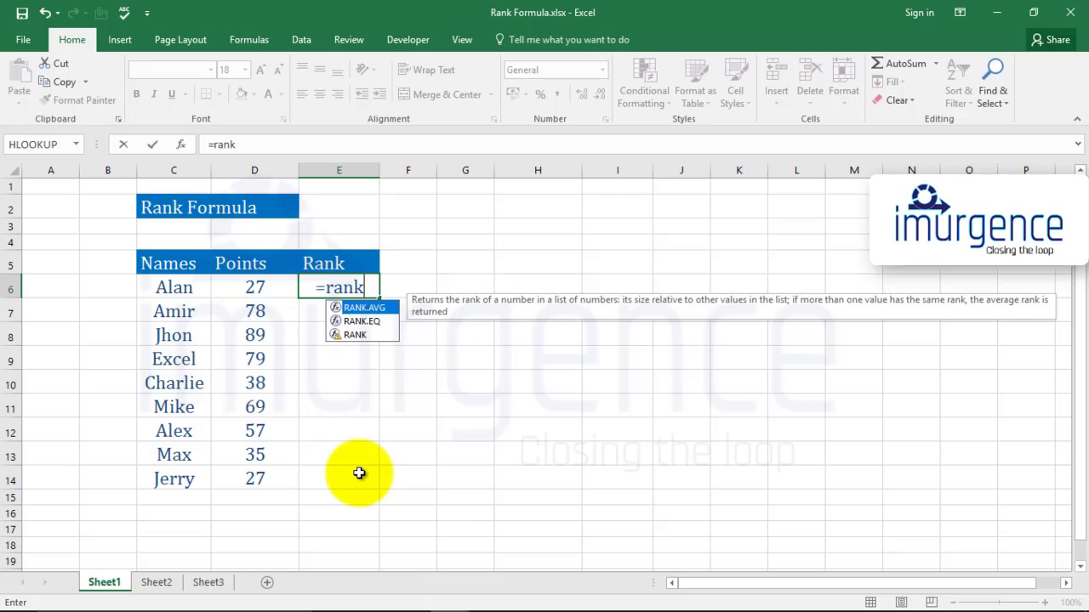
key("Down")
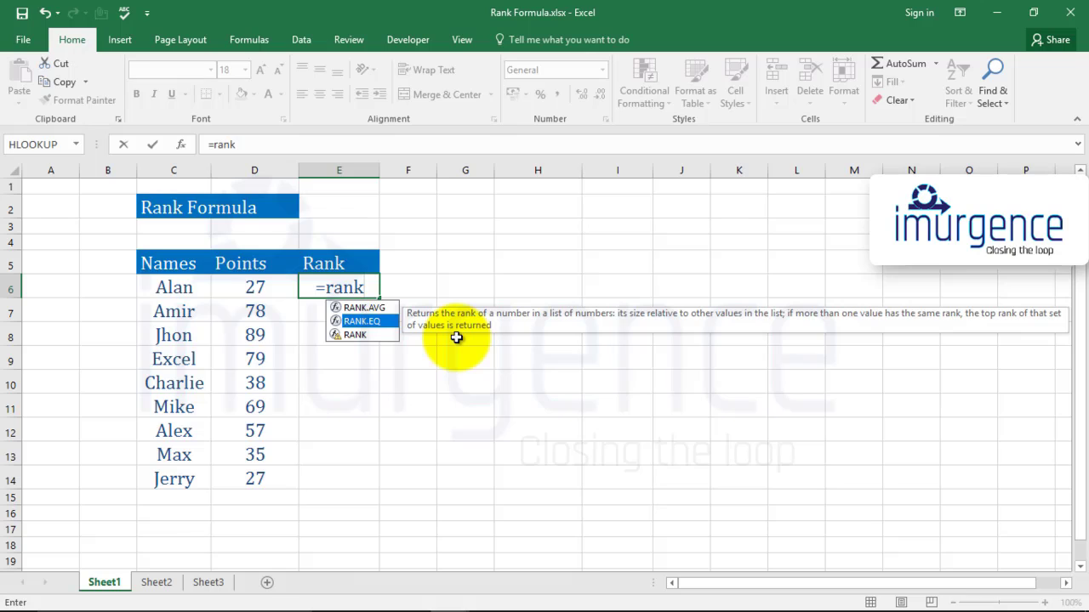
type(".e")
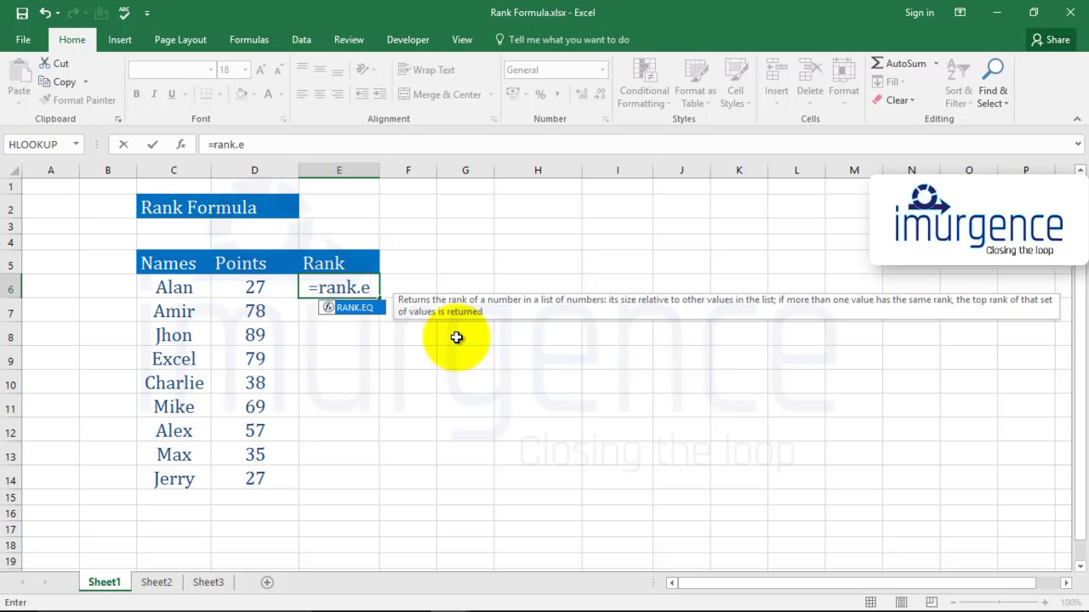
key("Tab")
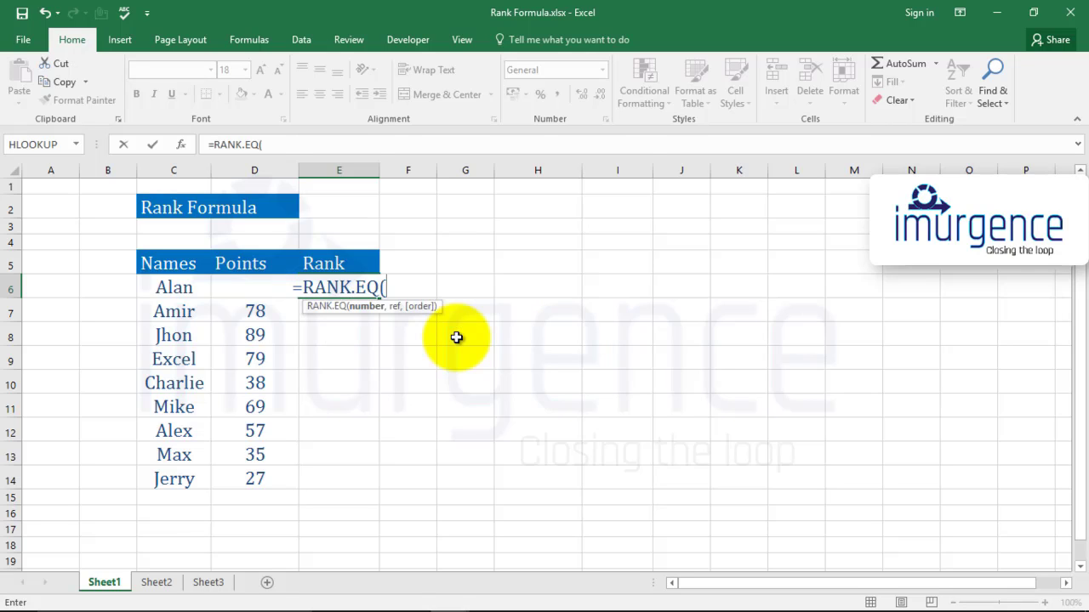
left_click(251, 289)
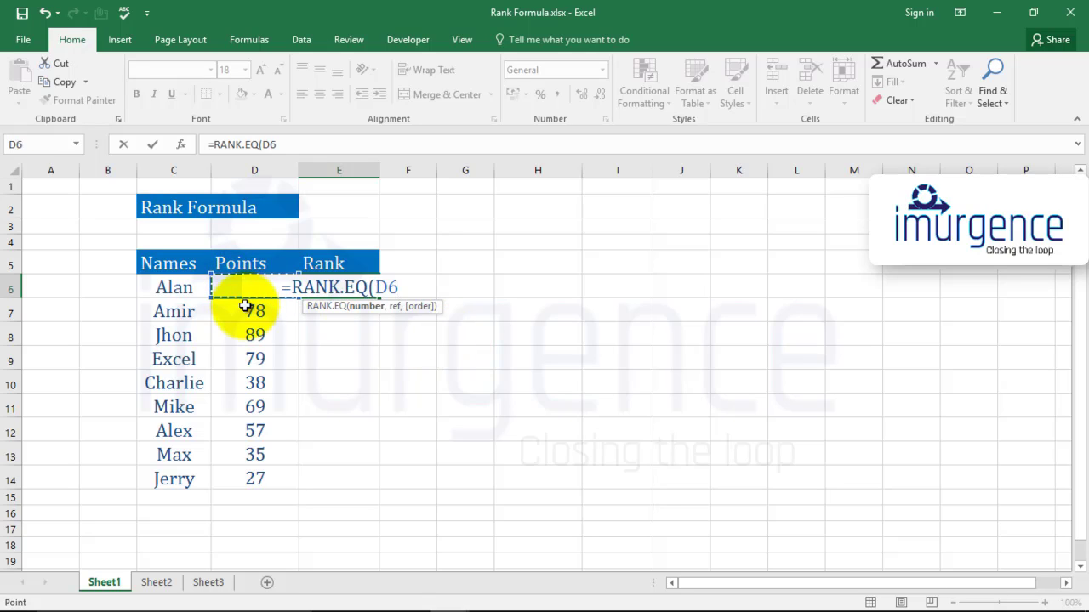
Complete the E6 RANK.EQ formula with the absolute reference range $D$6:$D$14 and order 0 for descending
type(",")
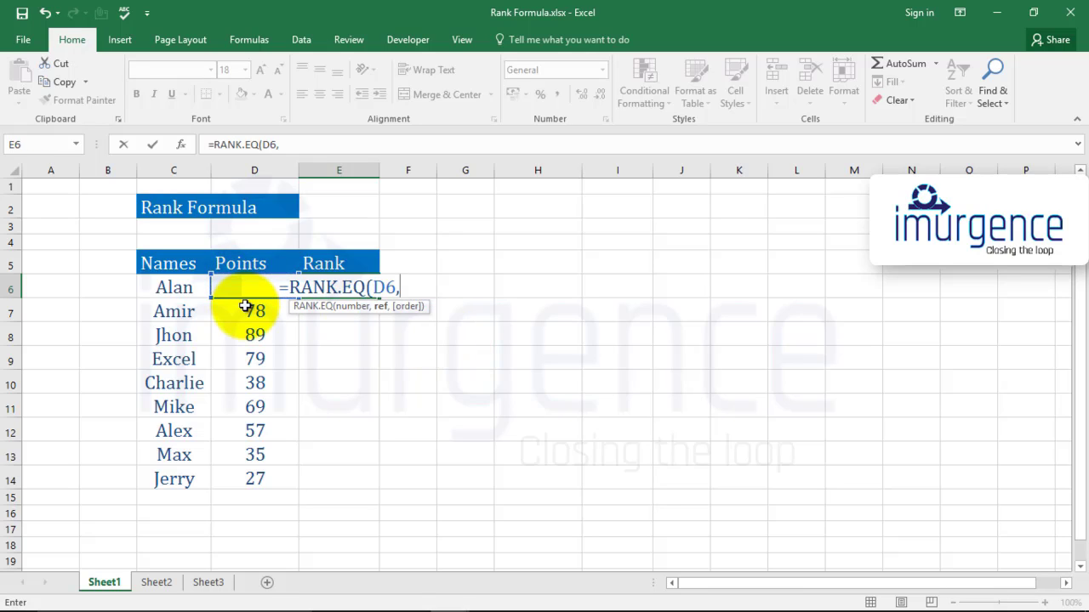
key("Left")
key("shift+Down")
key("shift+Down")
key("shift+Down")
key("shift+Down")
key("shift+Down")
key("shift+Down")
key("shift+Down")
key("shift+Down")
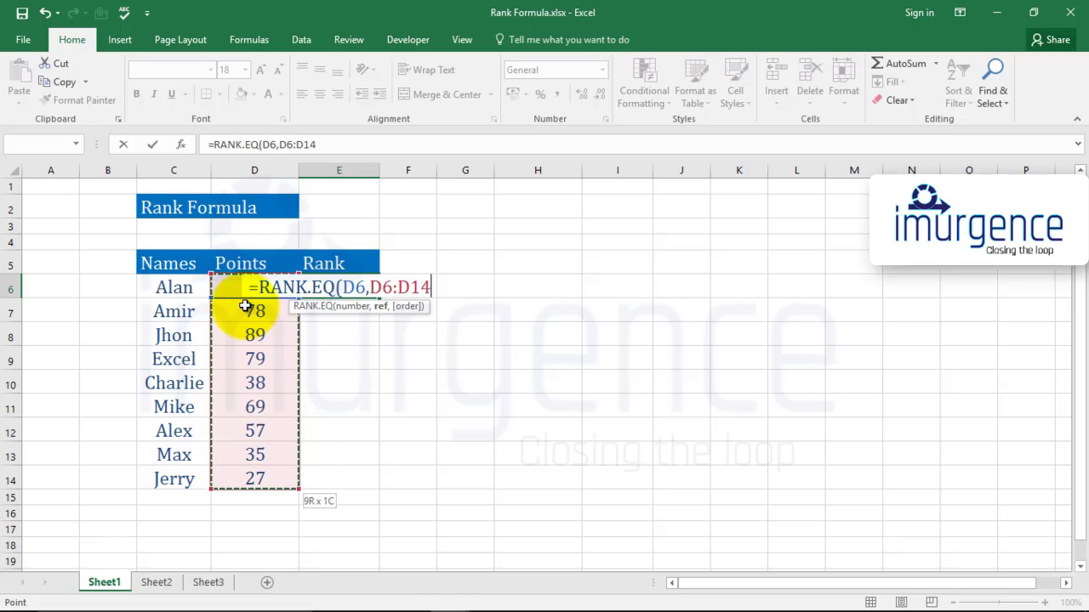
key("F4")
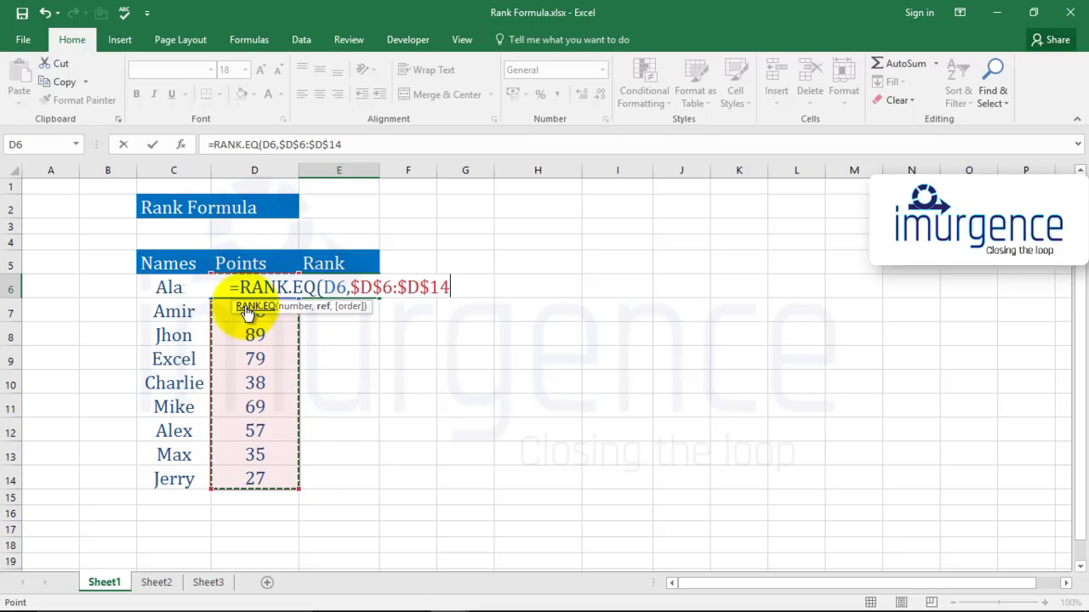
type(",")
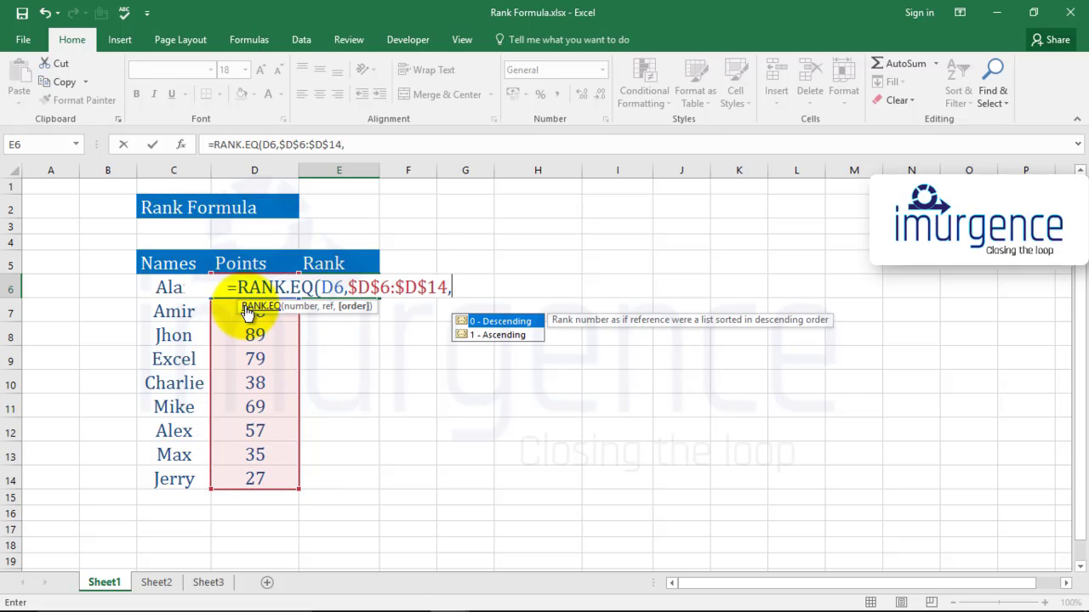
type("0")
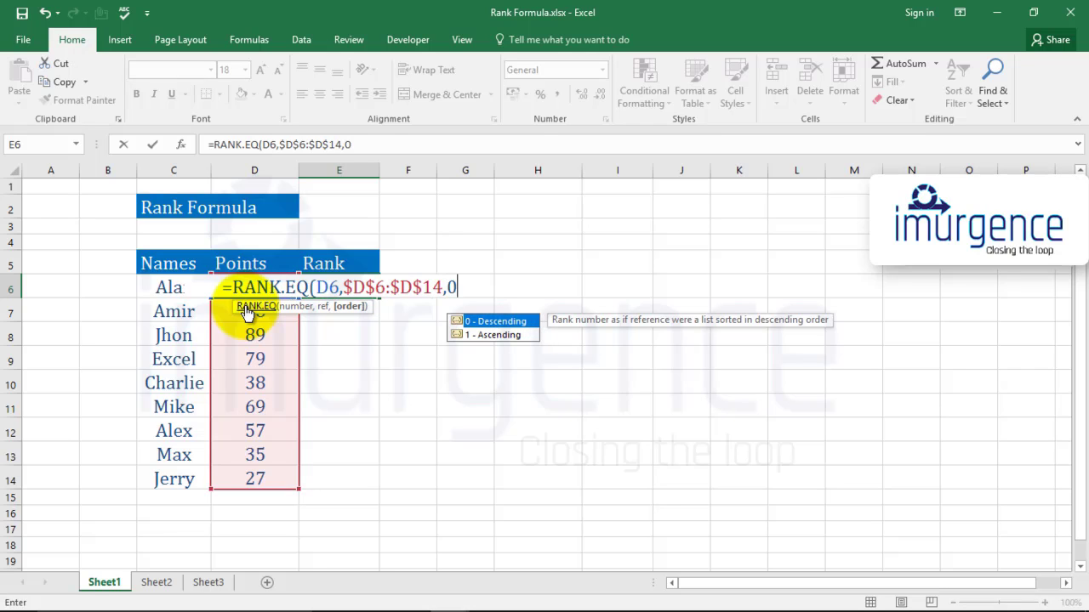
type(")")
key("Return")
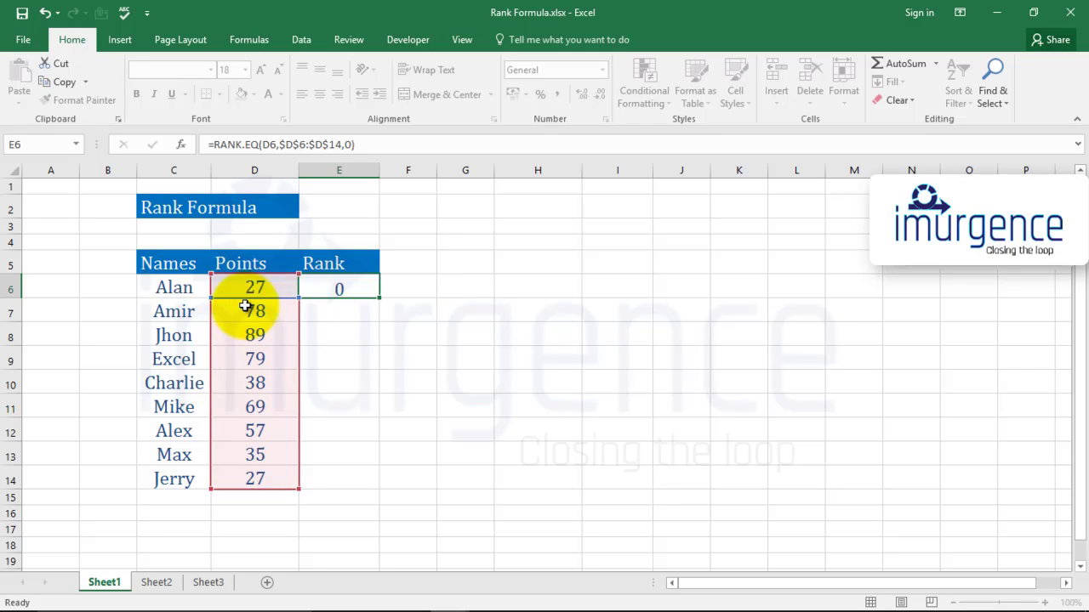
Copy the E6 RANK.EQ formula into the remaining Rank cells down to E14
key("Up")
key("ctrl+c")
key("shift+Down")
key("shift+Down")
key("shift+Down")
key("shift+Down")
key("shift+Down")
key("shift+Down")
key("shift+Down")
key("shift+Down")
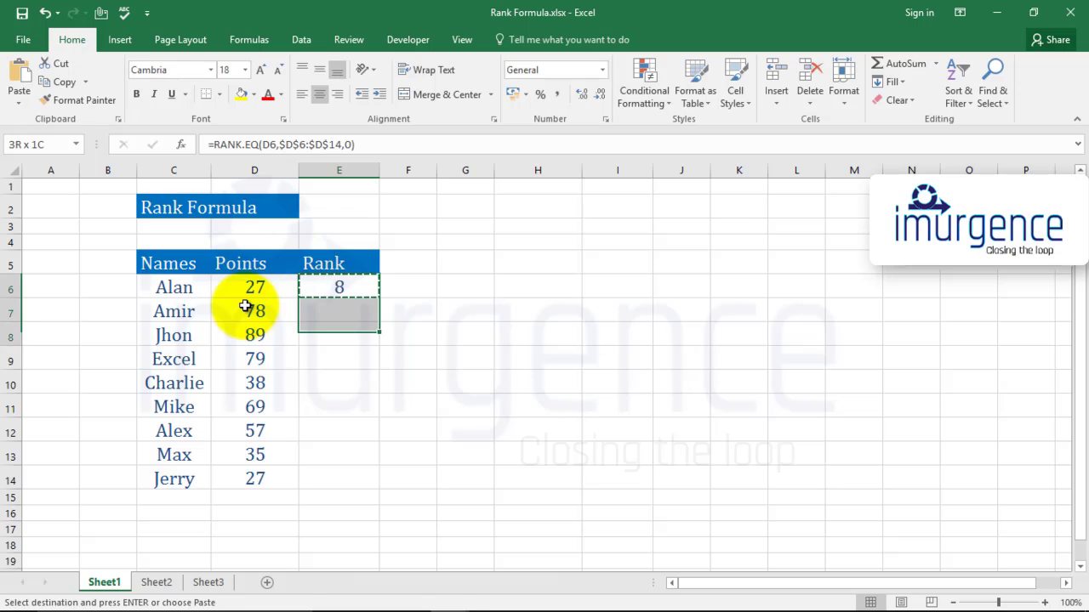
key("ctrl+v")
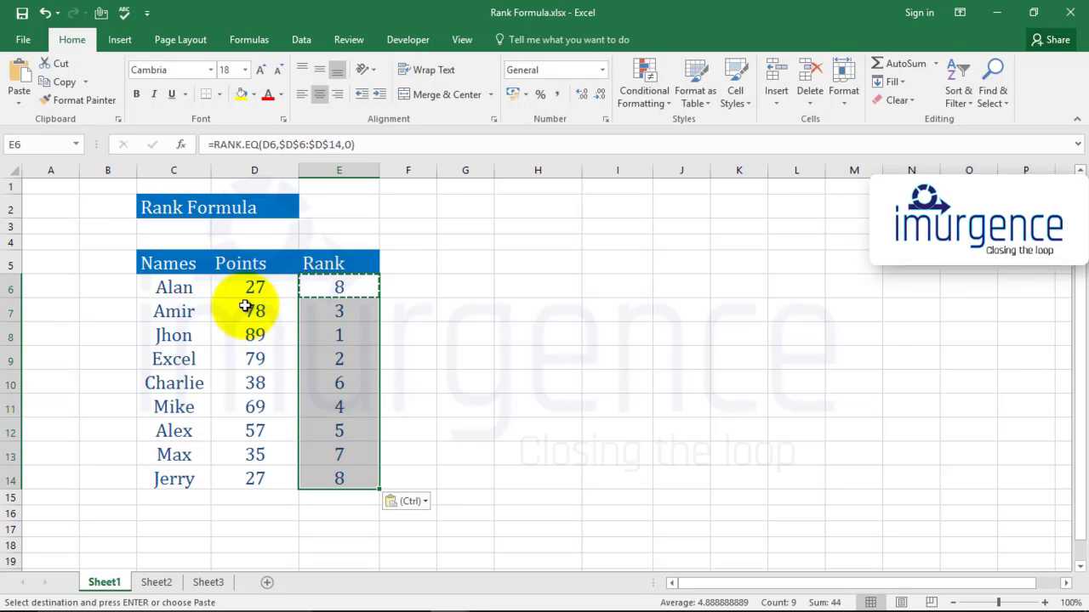
key("Escape")
key("Right")
key("Left")
key("Left")
key("Right")
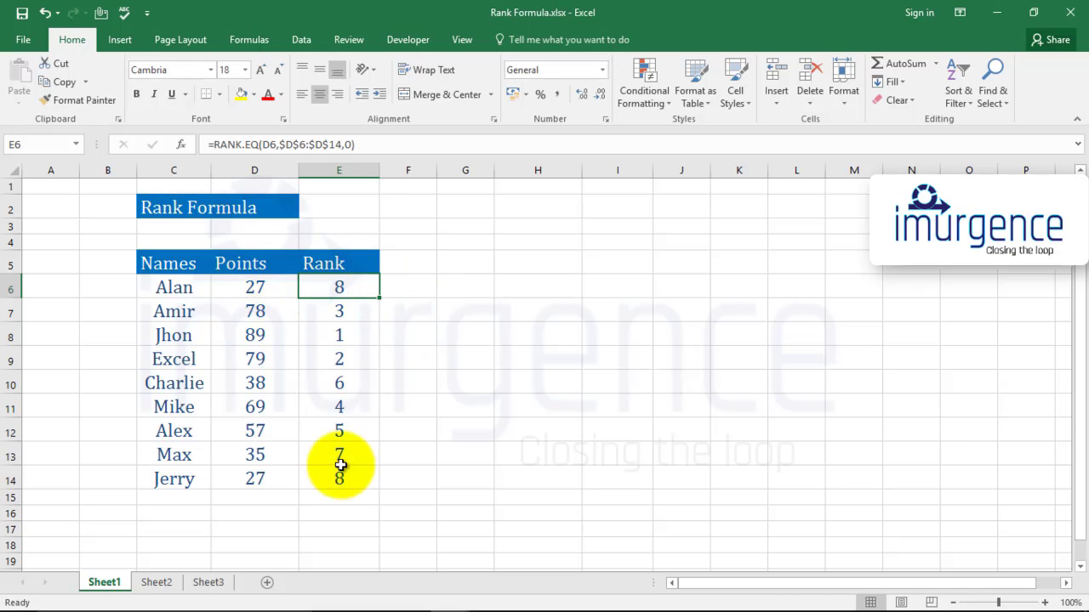
Change the points in D7 to 27 to create another tied score
left_click(257, 309)
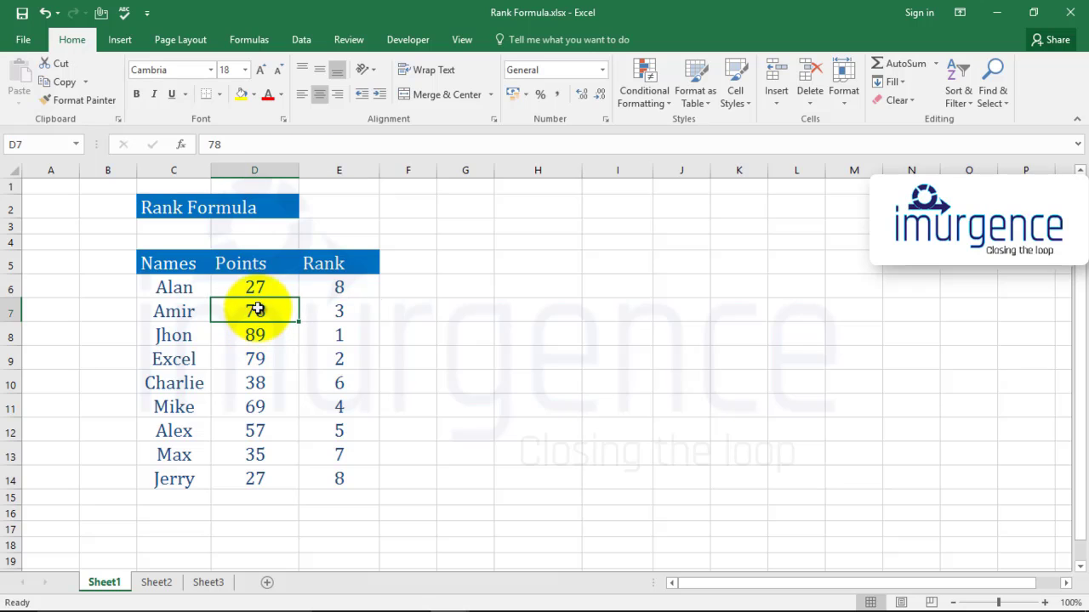
type("27")
key("Return")
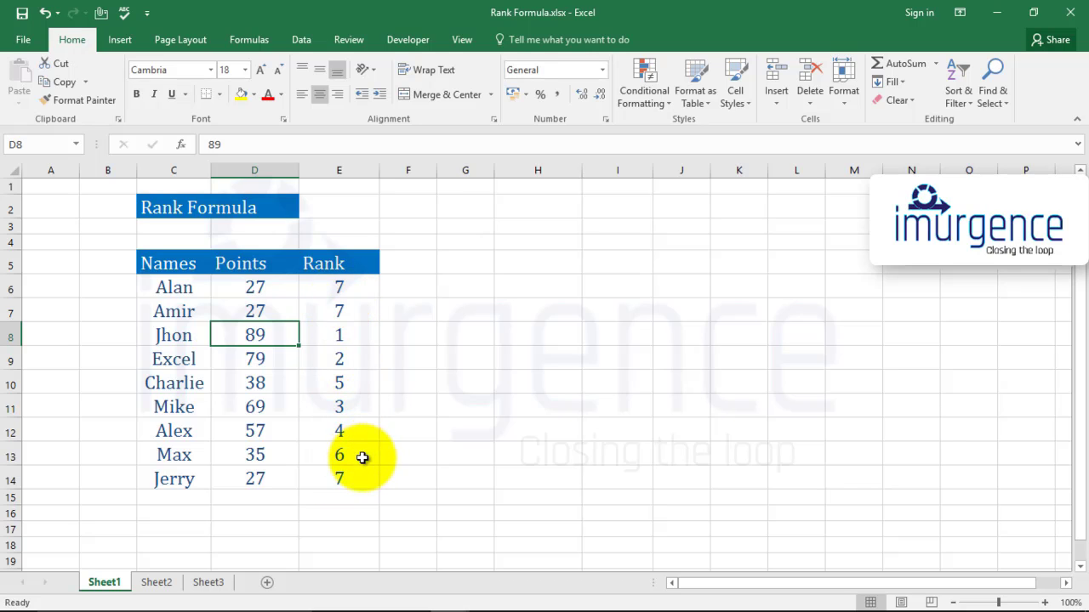
Clear all formulas from the Rank column, E6:E14, and return to E6
left_click(335, 287)
key("ctrl+shift+Down")
key("Delete")
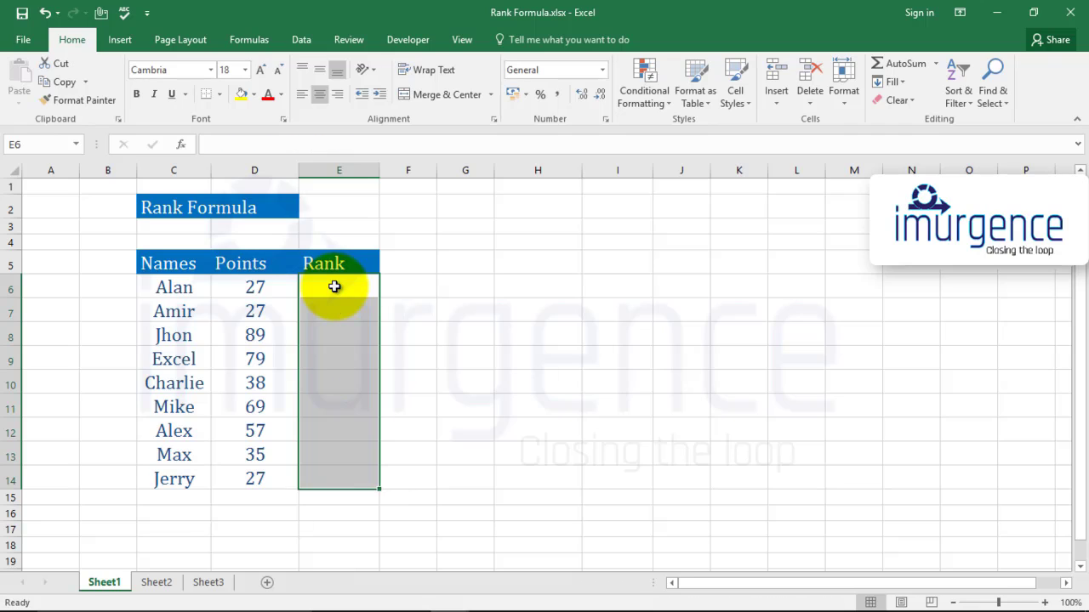
key("Right")
key("Left")
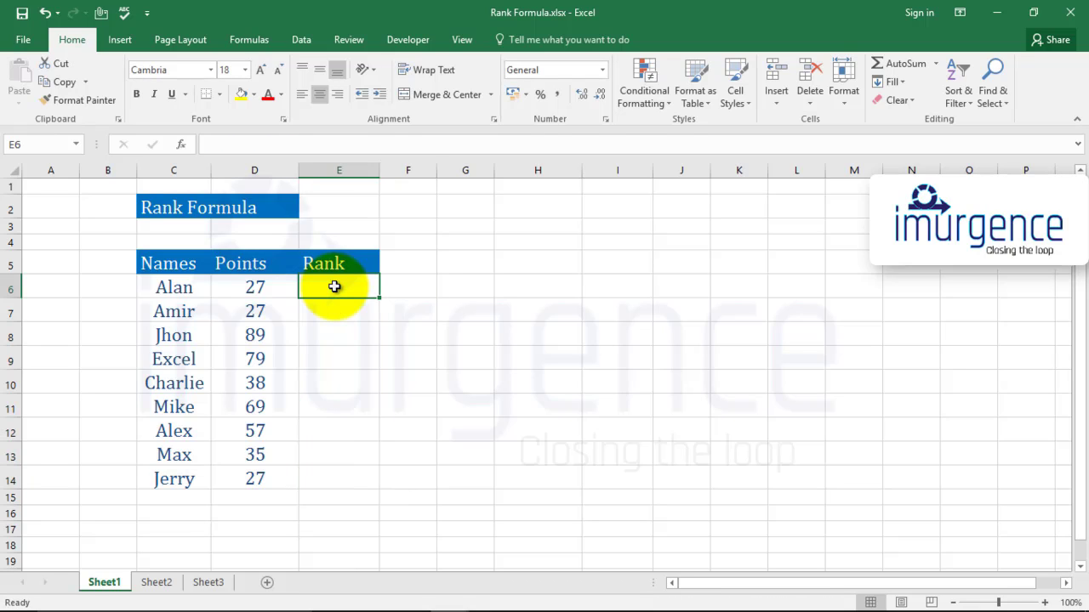
type("=r")
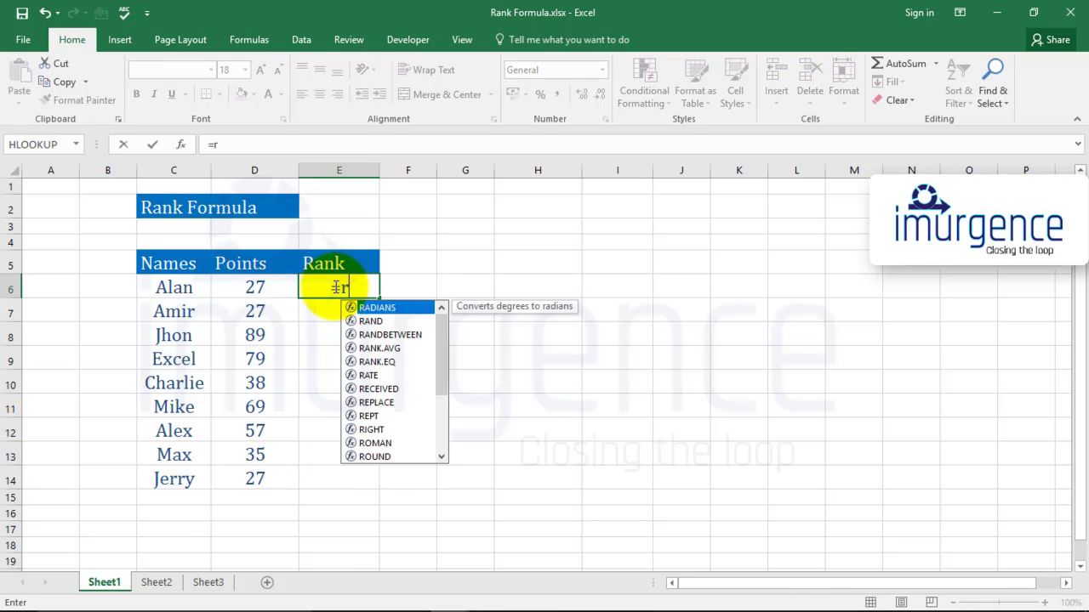
key("Escape")
key("Return")
key("Return")
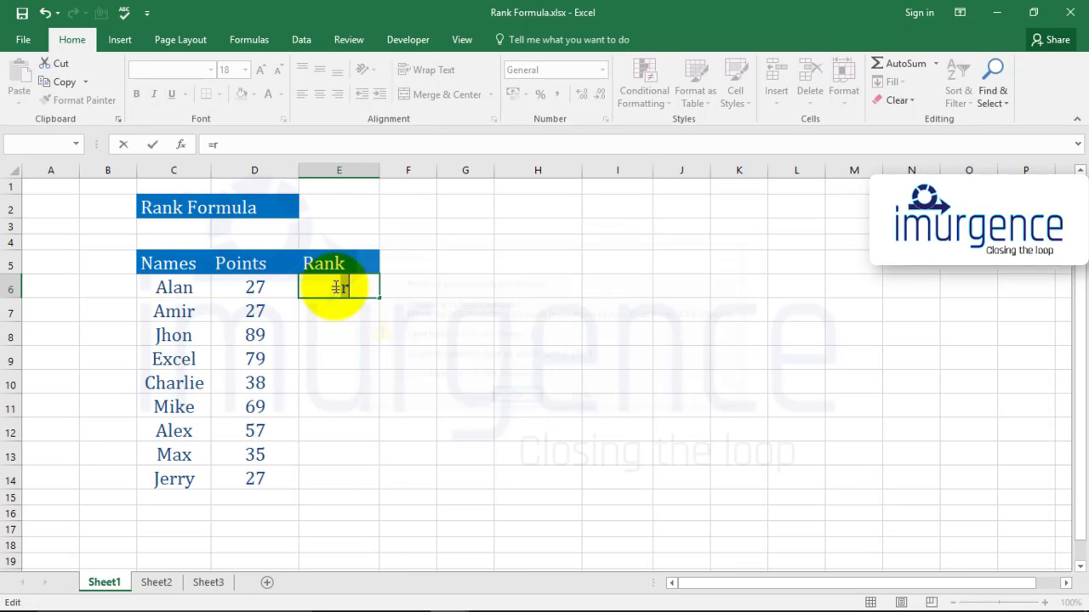
key("Escape")
Select the Rank cells E6:E14 and start a RANK.AVG formula in them
key("shift+Down")
key("shift+Down")
key("shift+Down")
key("shift+Down")
key("shift+Down")
key("shift+Down")
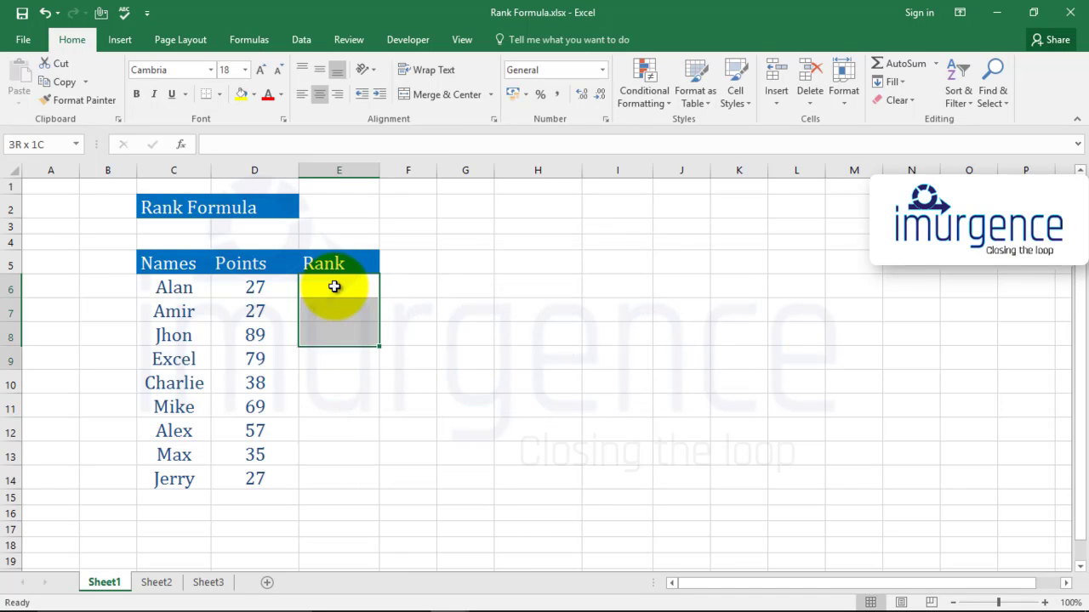
key("shift+Down")
key("shift+Down")
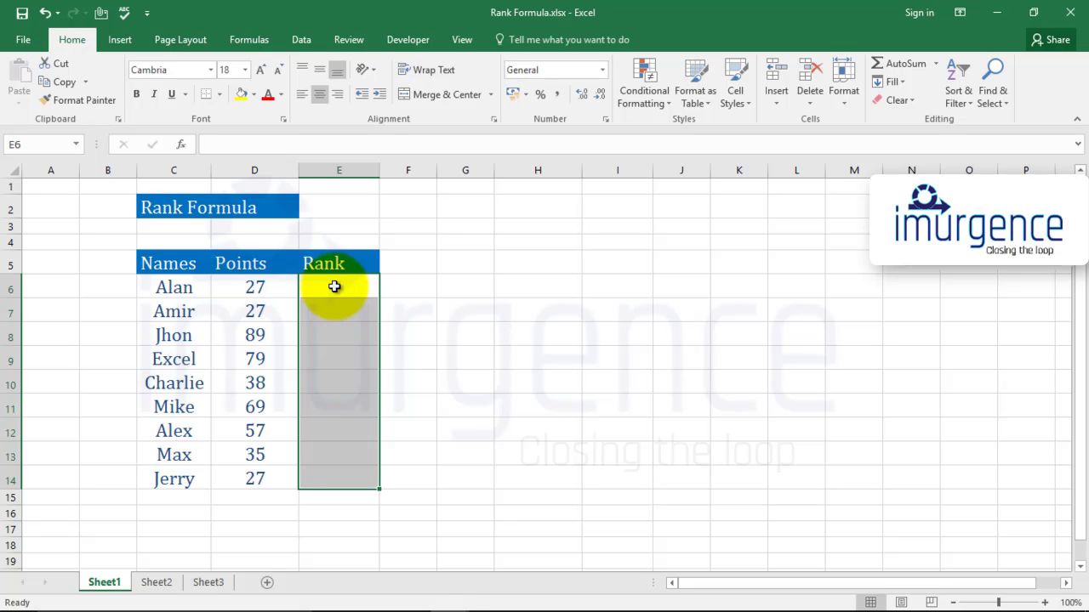
type("=")
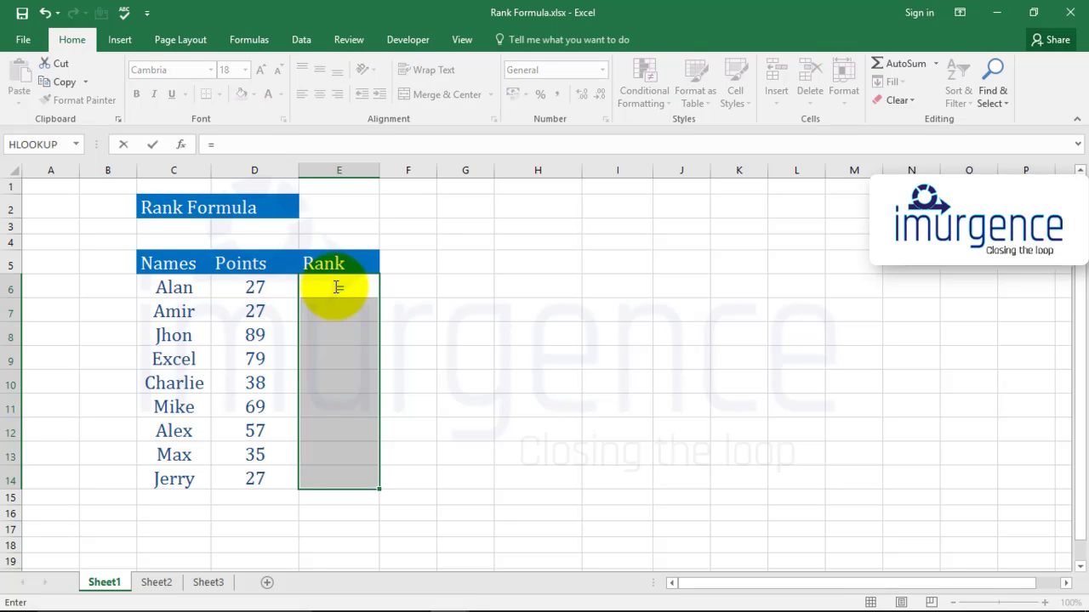
type("ranl")
key("BackSpace")
type("k")
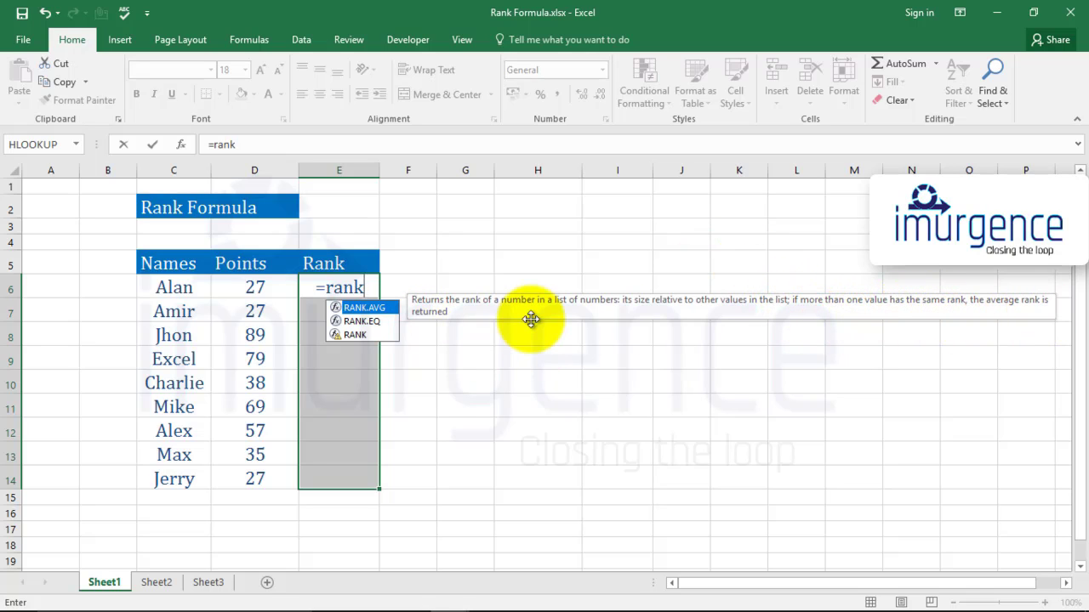
key("Tab")
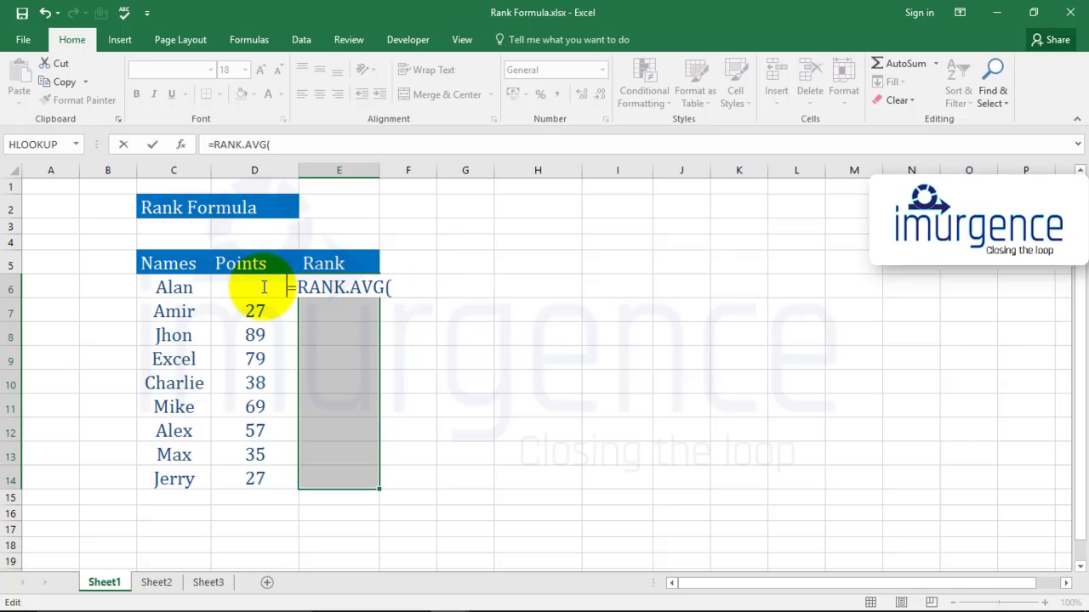
left_click(256, 311)
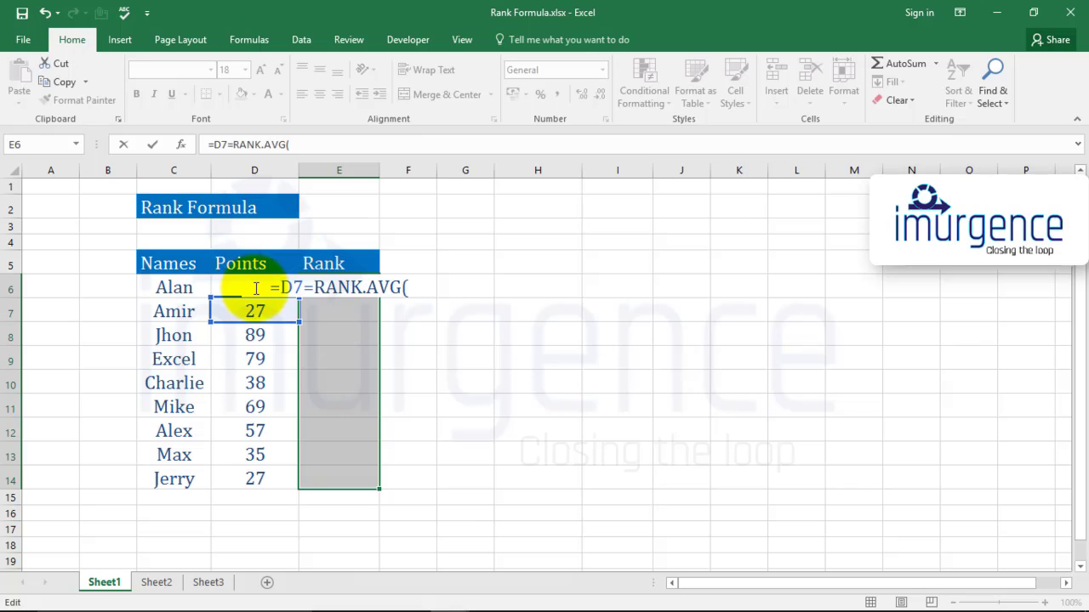
left_click(308, 288)
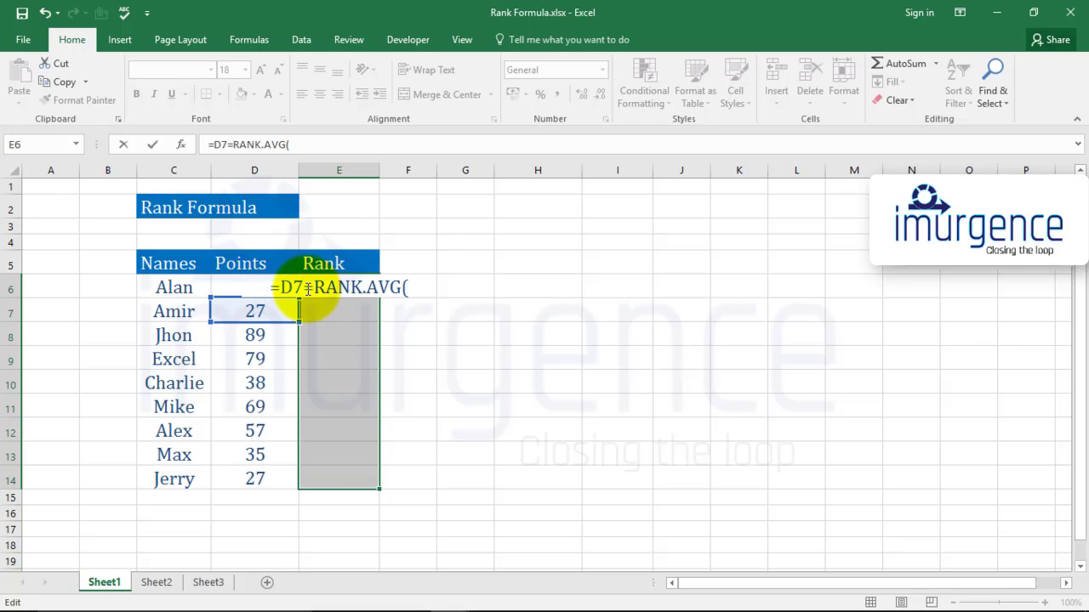
key("BackSpace")
key("BackSpace")
key("BackSpace")
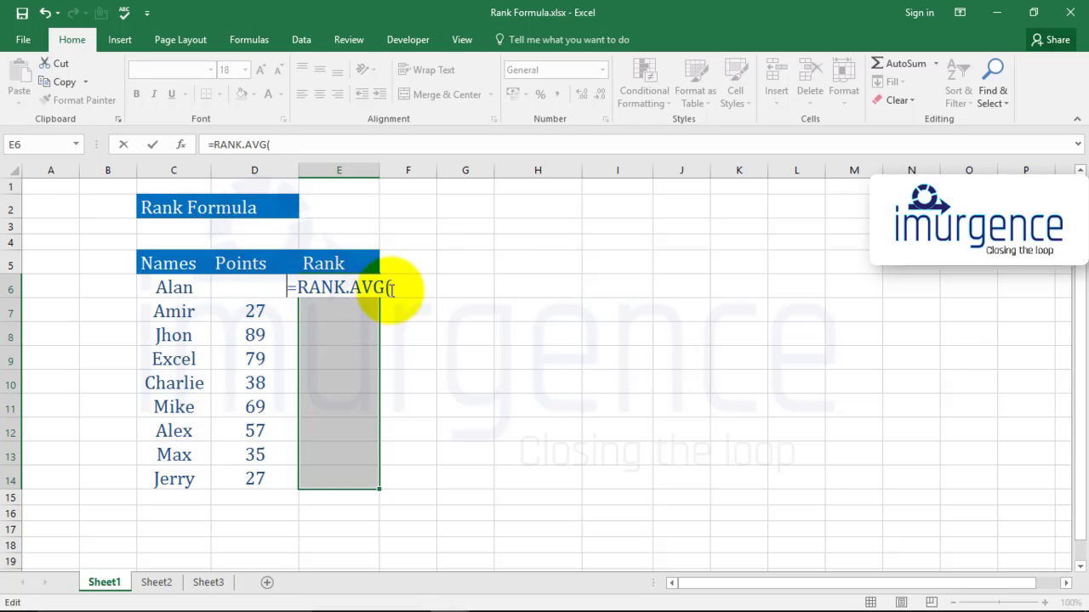
Set D6 as the number argument of the RANK.AVG formula
left_click(390, 289)
left_click(245, 311)
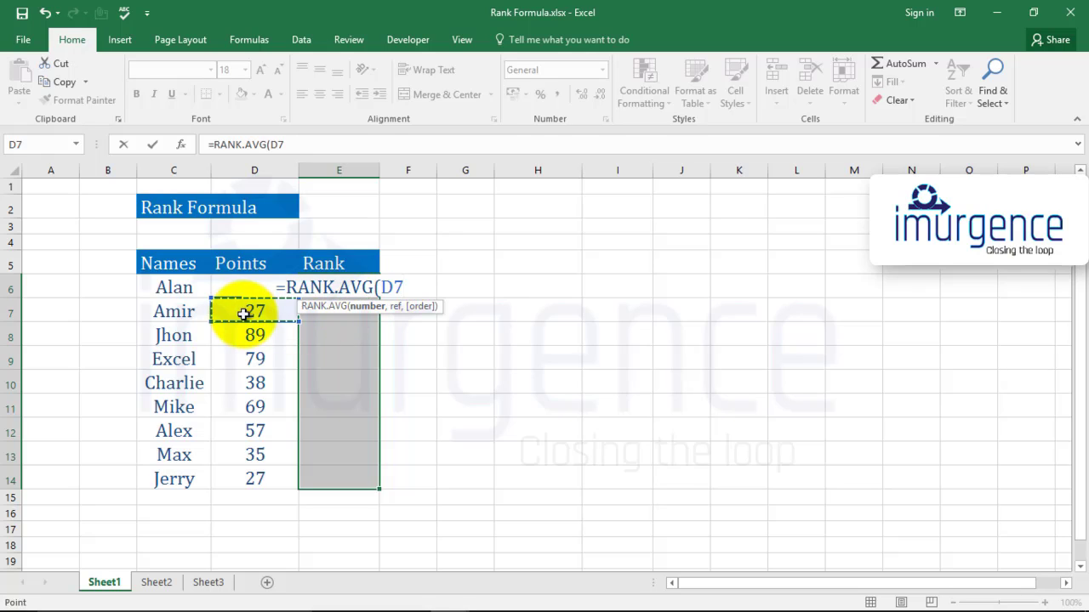
left_click(245, 289)
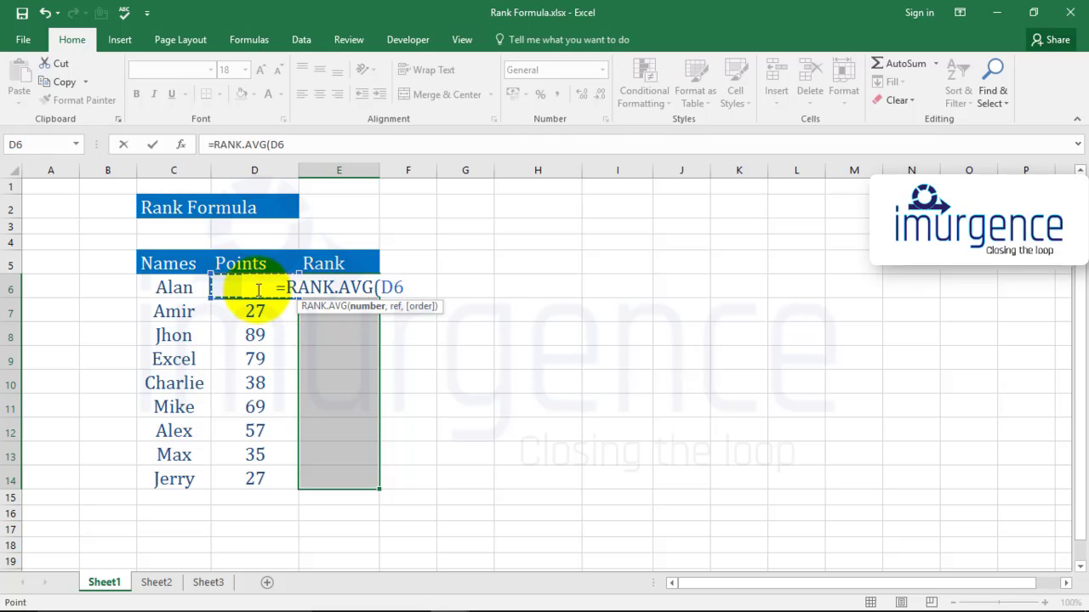
type(",")
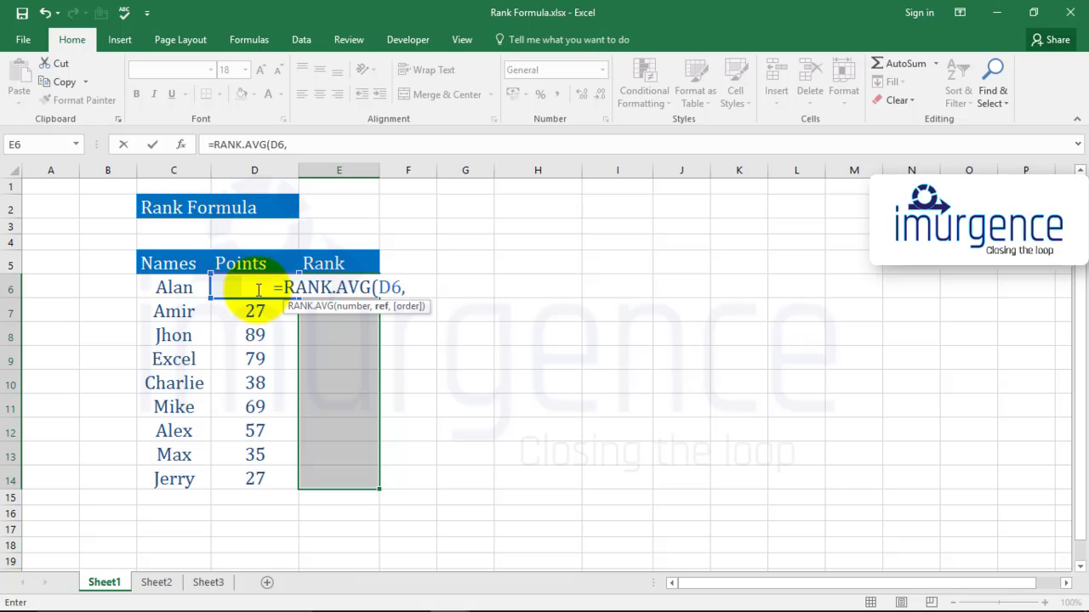
Complete the RANK.AVG formula with the range D6:D14 and order 0 for descending, entering it in all selected Rank cells
left_click(266, 309)
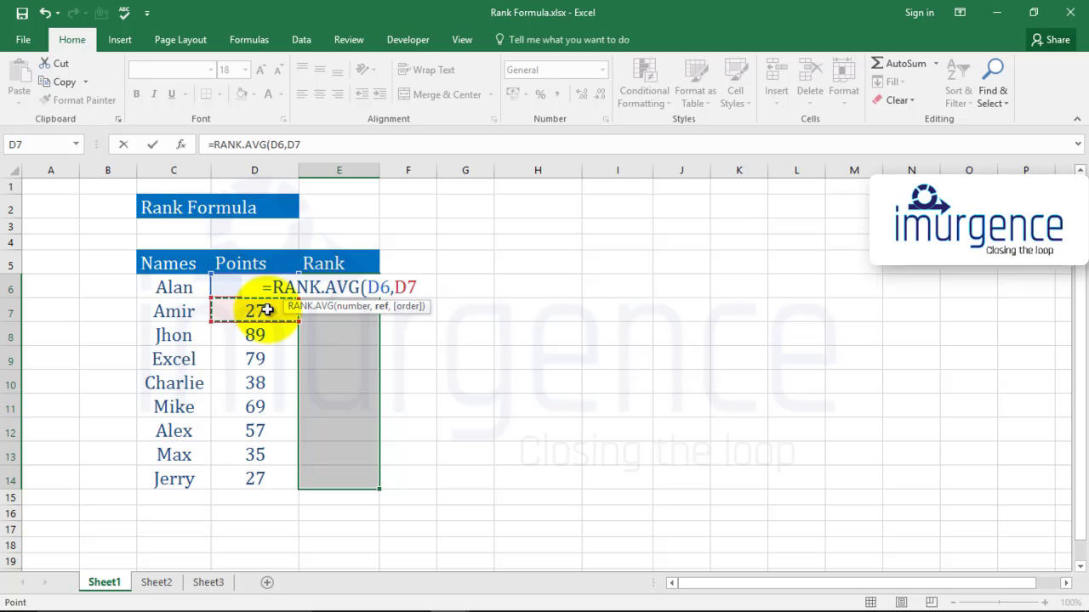
left_click_drag(267, 291, 268, 311)
key("shift+Down")
key("shift+Down")
key("shift+Down")
key("shift+Down")
key("shift+Down")
key("shift+Down")
key("shift+Down")
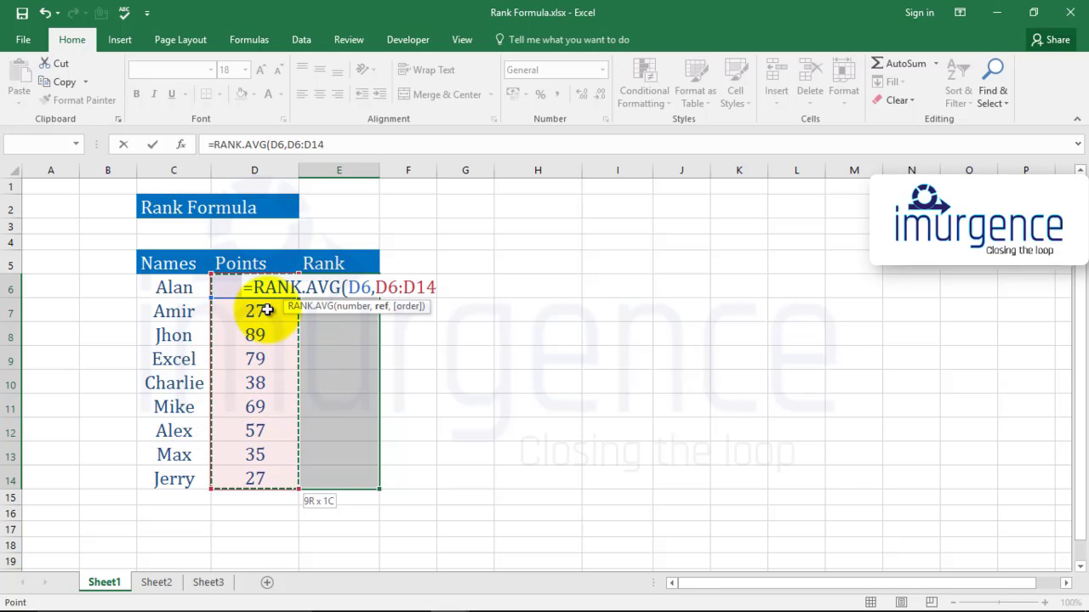
type(",")
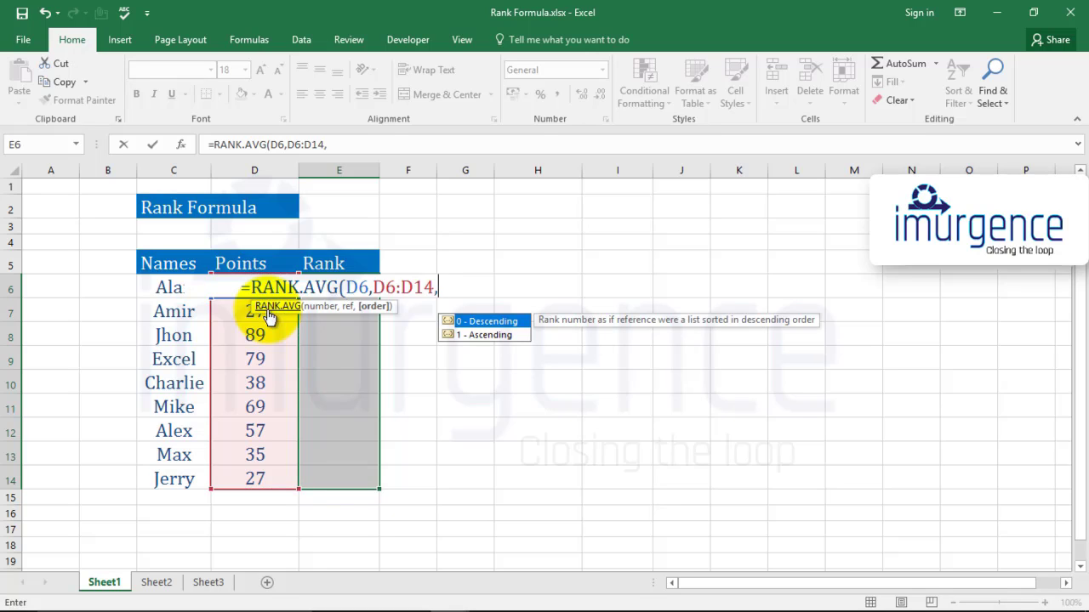
type("0")
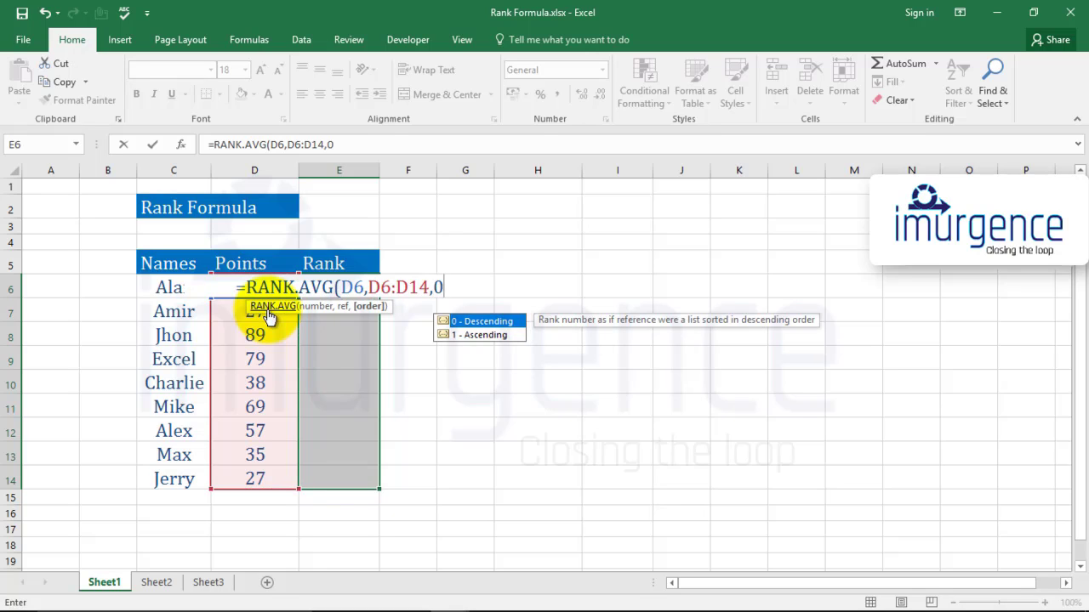
type(")")
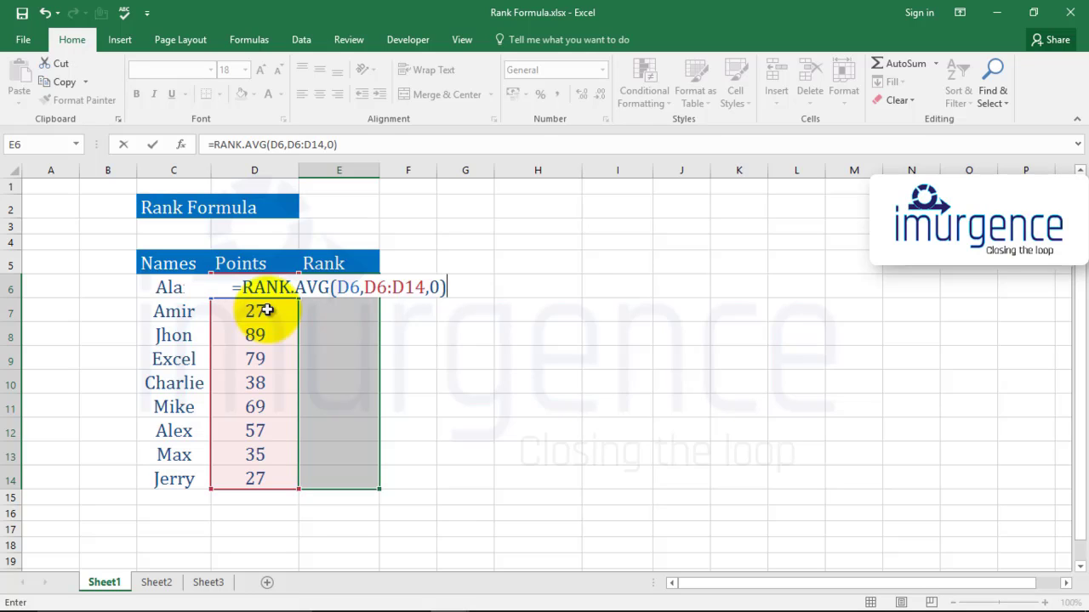
key("ctrl+Return")
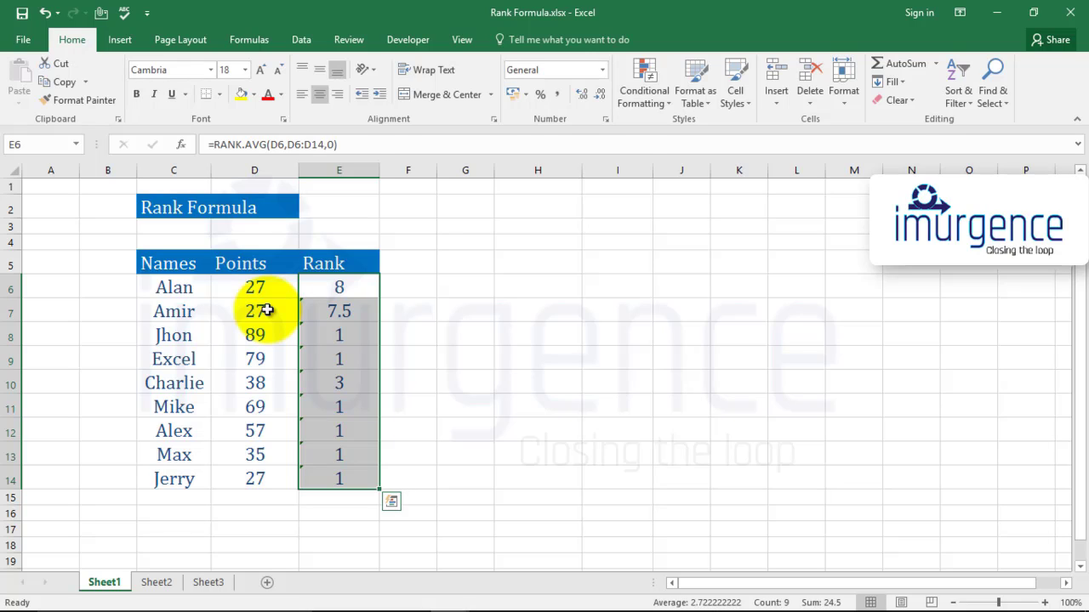
Examine the RANK.AVG formulas and ranks in the upper Rank cells, checking each one's reference range and the matching points
key("Right")
key("Down")
key("Left")
key("Down")
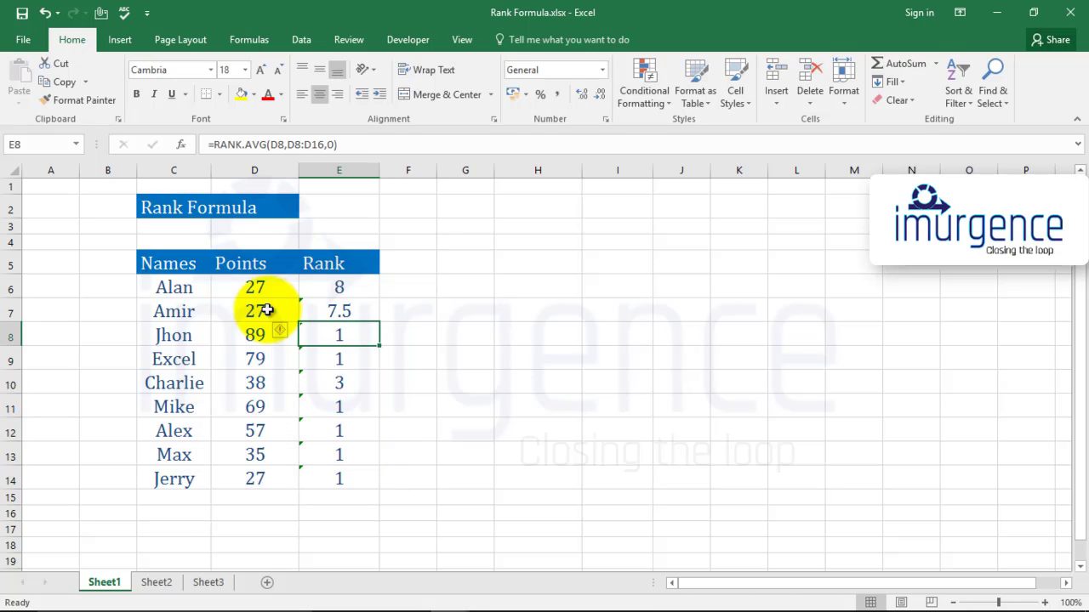
key("Down")
key("Down")
key("Up")
key("Up")
key("Up")
key("Down")
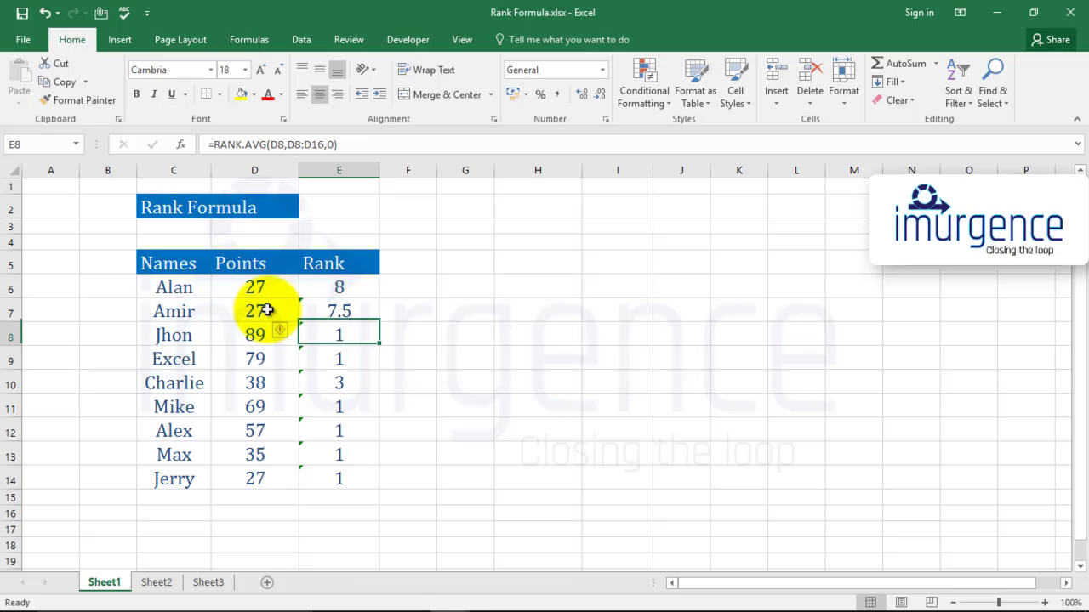
key("Down")
key("Down")
key("Down")
key("Up")
key("Up")
key("Up")
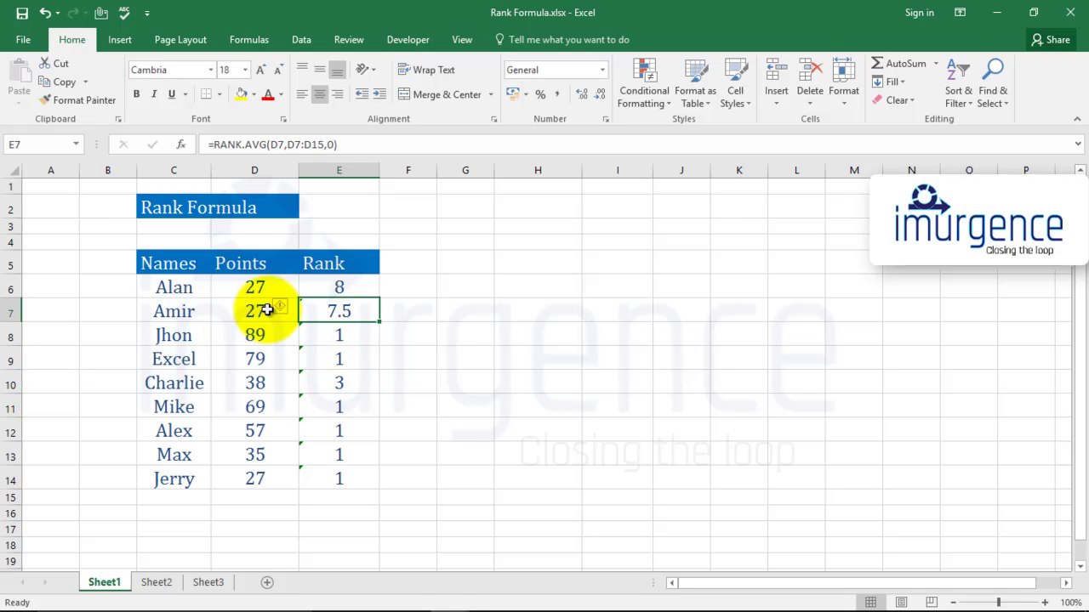
key("Left")
key("Right")
key("Up")
key("Left")
key("Down")
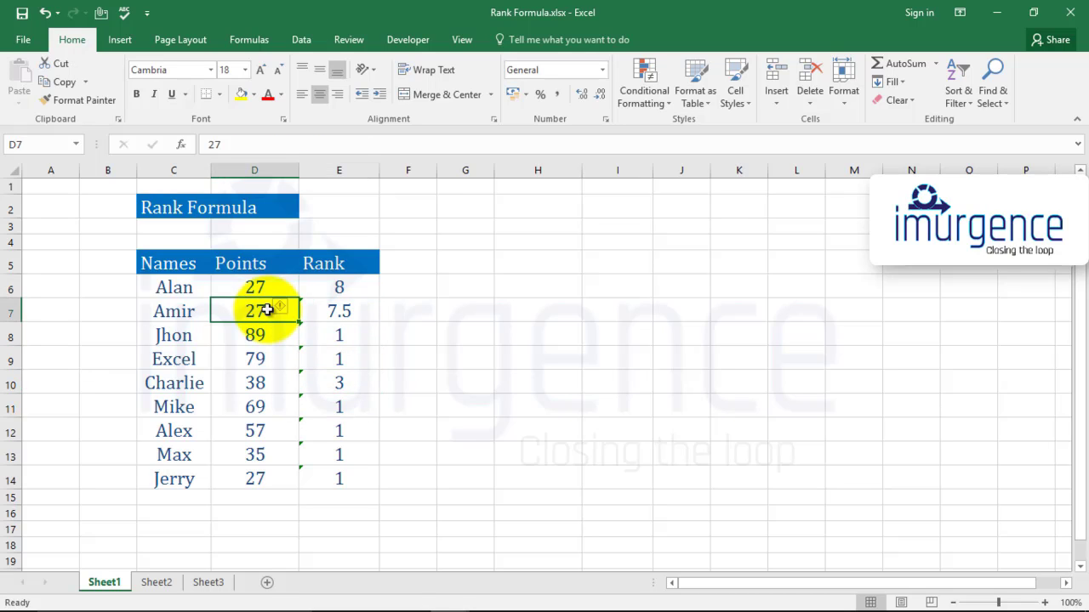
key("Right")
key("Down")
key("Down")
key("Up")
key("Up")
key("Up")
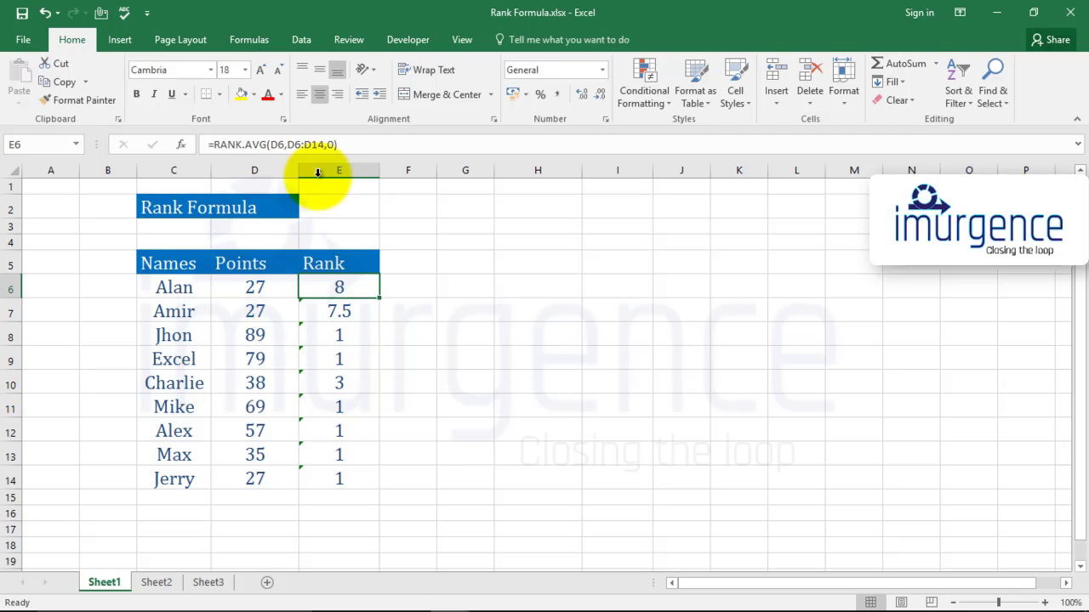
Make the reference range in the E6 RANK.AVG formula absolute as $D$6:$D$14
key("F2")
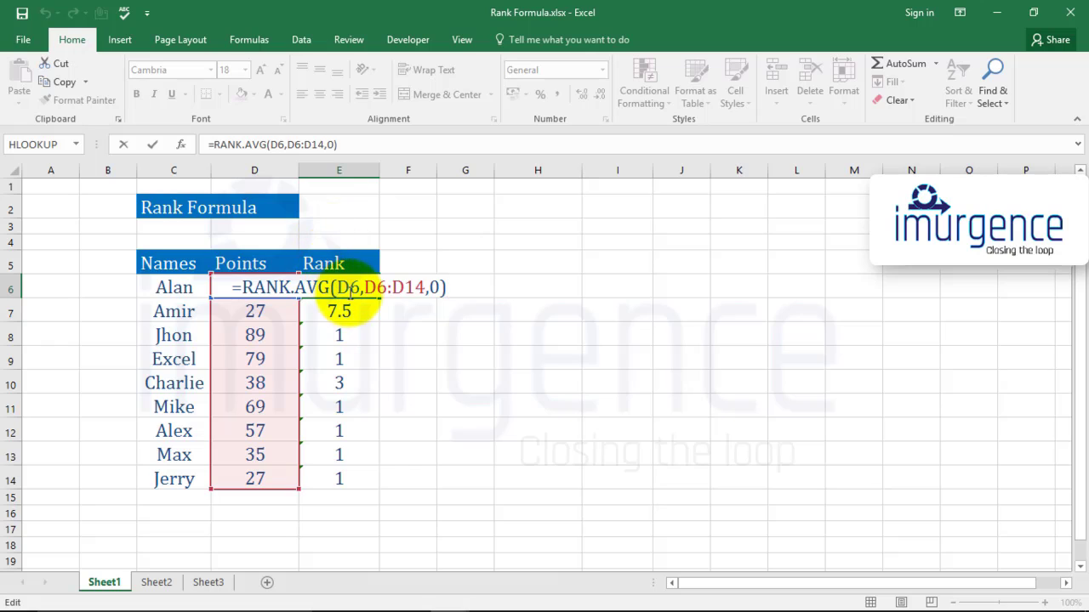
left_click_drag(364, 288, 425, 287)
key("F4")
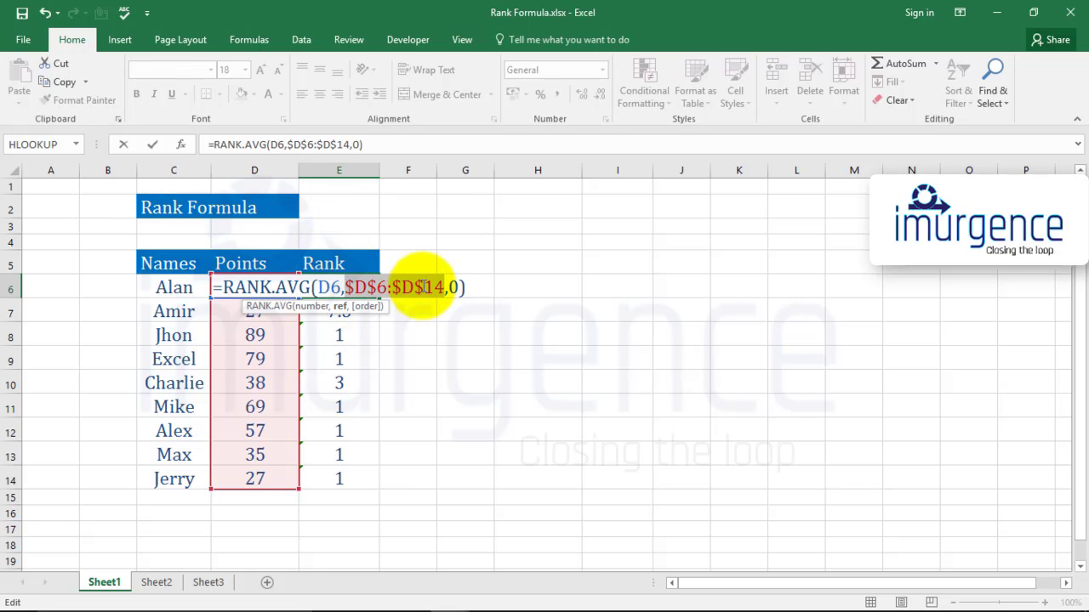
key("Return")
Copy the corrected E6 RANK.AVG formula over the remaining Rank cells down to E14
key("Up")
key("ctrl+c")
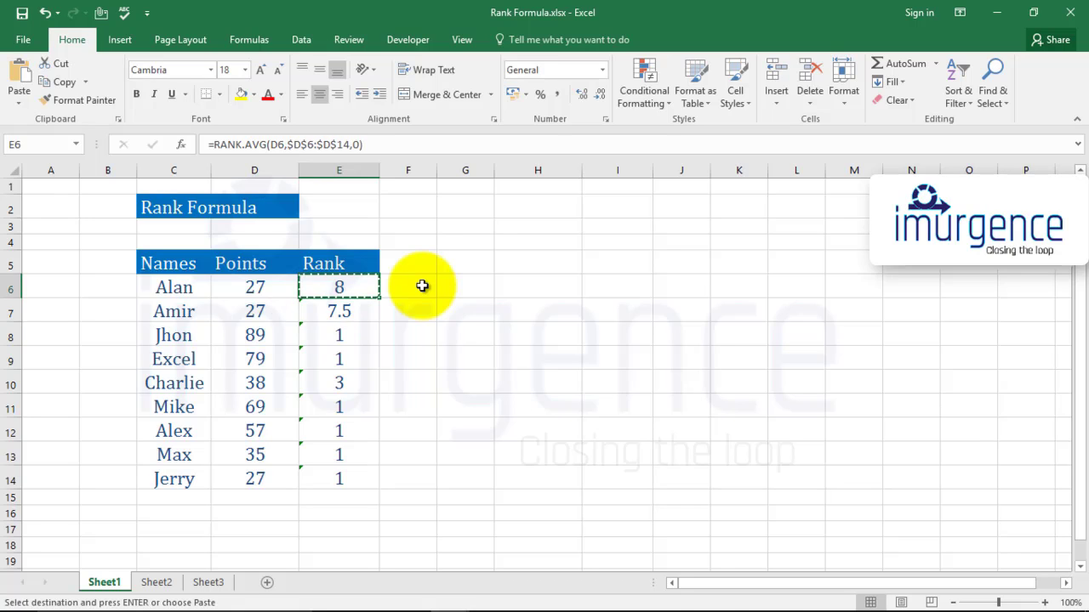
key("ctrl+shift+Down")
key("ctrl+v")
key("Escape")
left_click(422, 286)
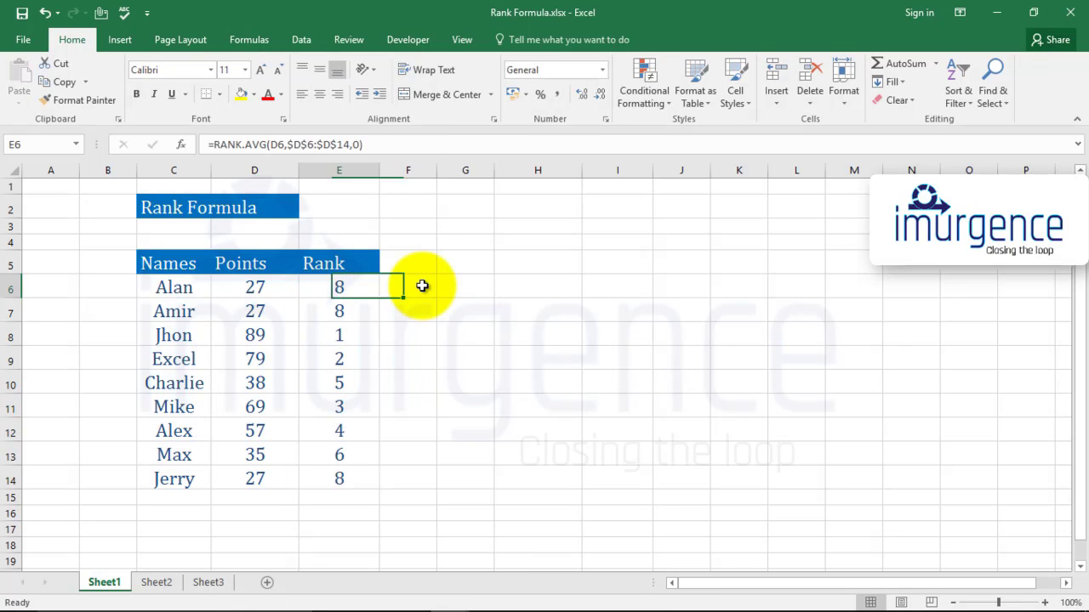
Review the updated ranks in E6:E8 and compare them with the points, ending on D6
key("Down")
key("Down")
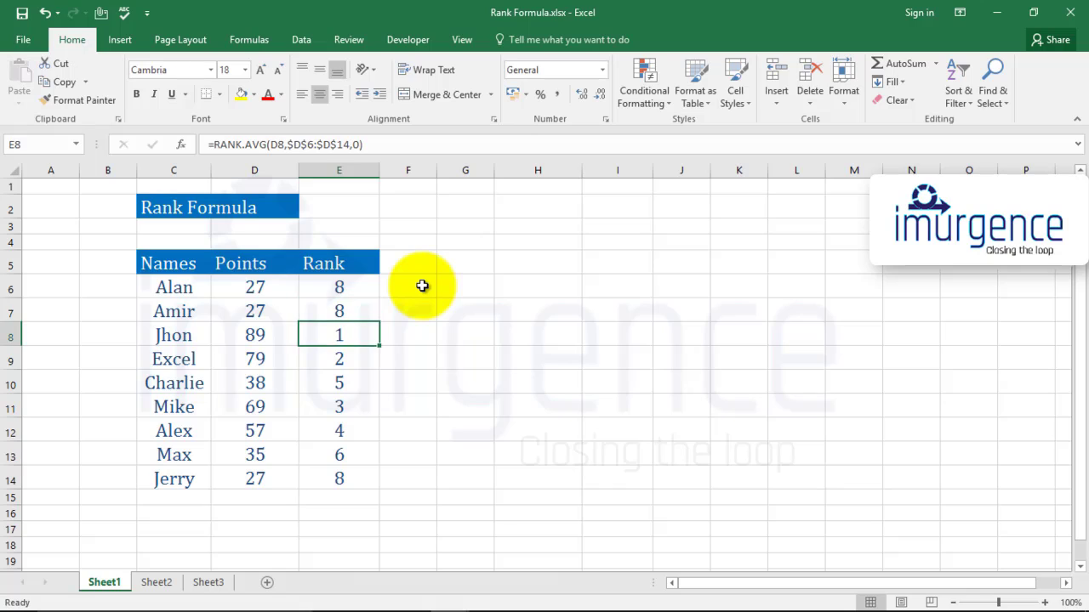
key("Up")
key("Up")
key("Left")
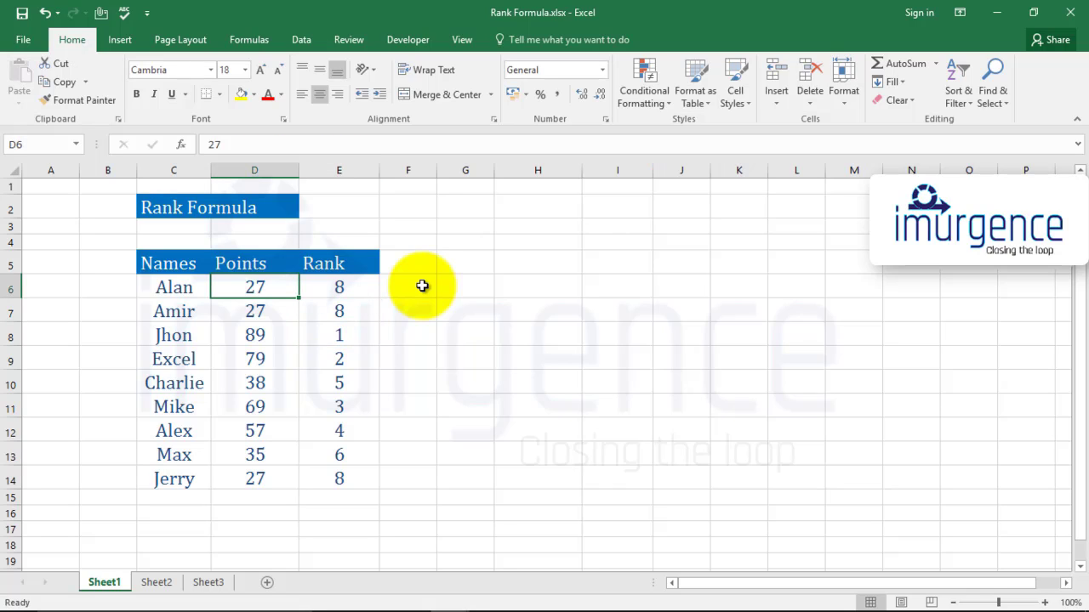